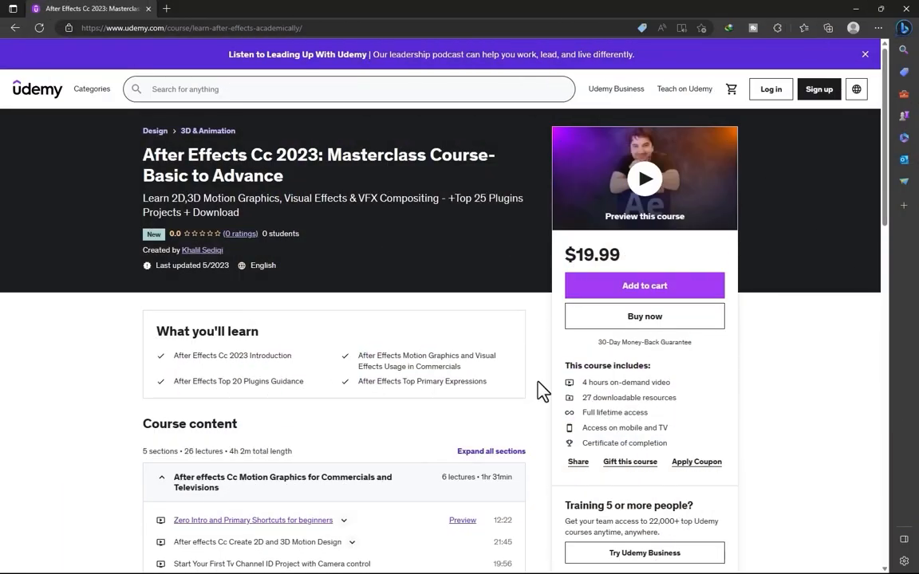
scroll(539, 383, "down", 7)
scroll(539, 383, "up", 7)
In After Effects, create a new composition named Shatter with the HDV/HDTV 720 29.97 preset and a five-second duration.
left_click(443, 259)
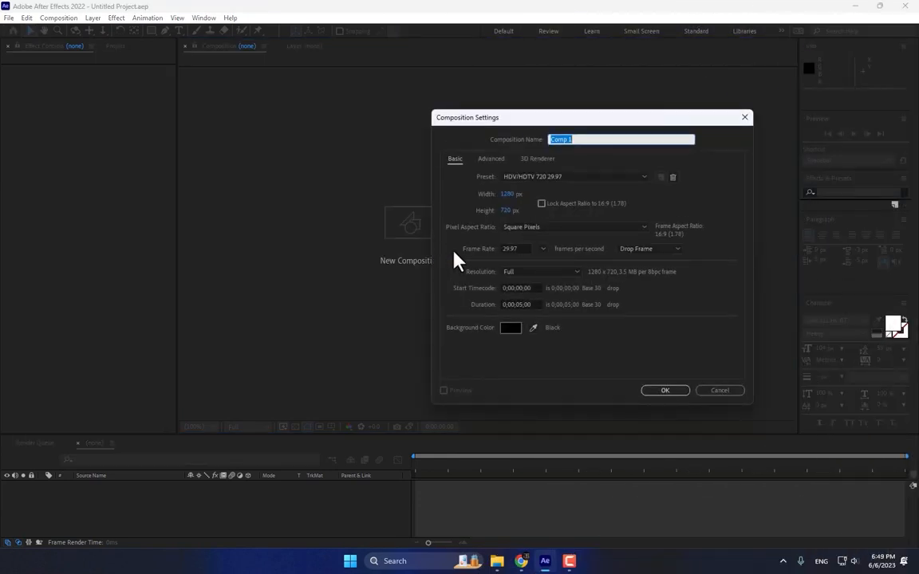
type("Shatter")
key("Return")
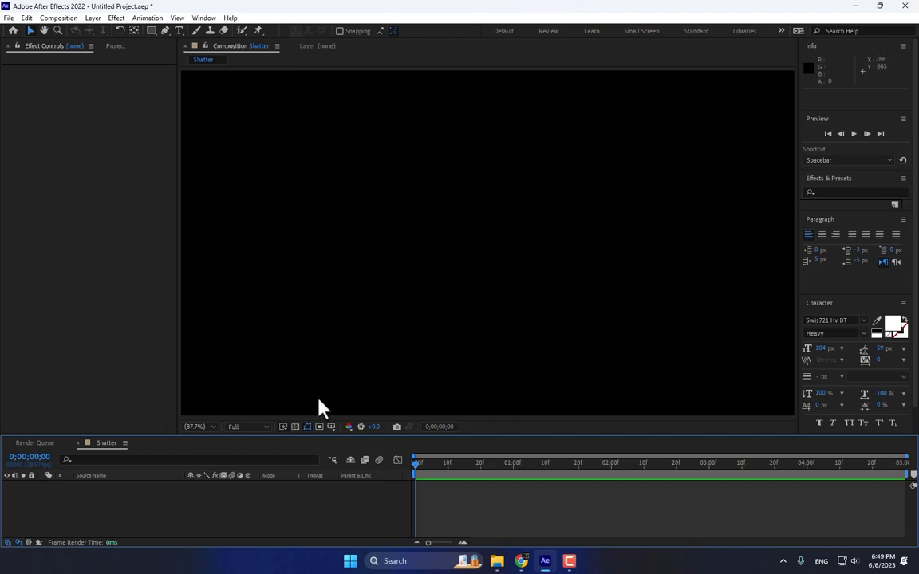
Add a red 1280 x 720 px solid layer named BG to the Shatter composition.
key("ctrl+y")
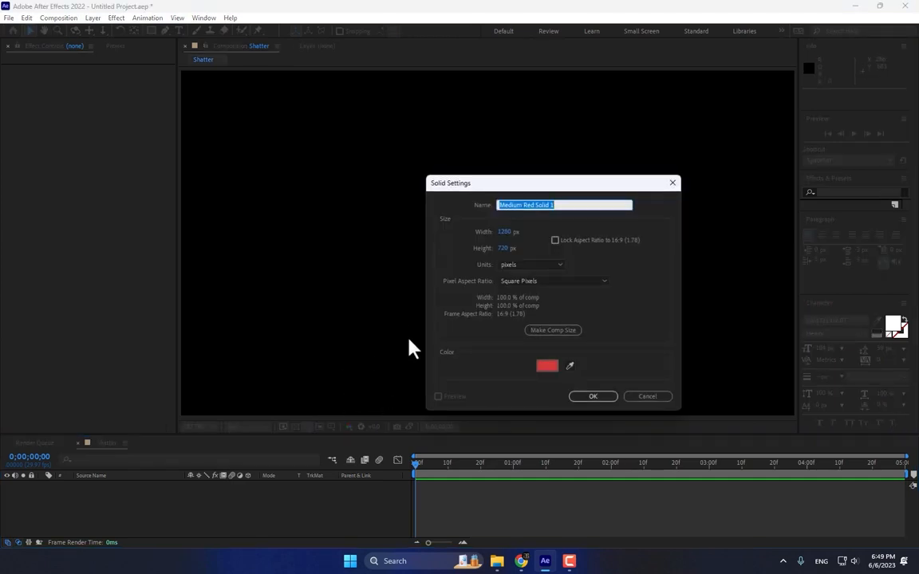
type("BG")
left_click(595, 397)
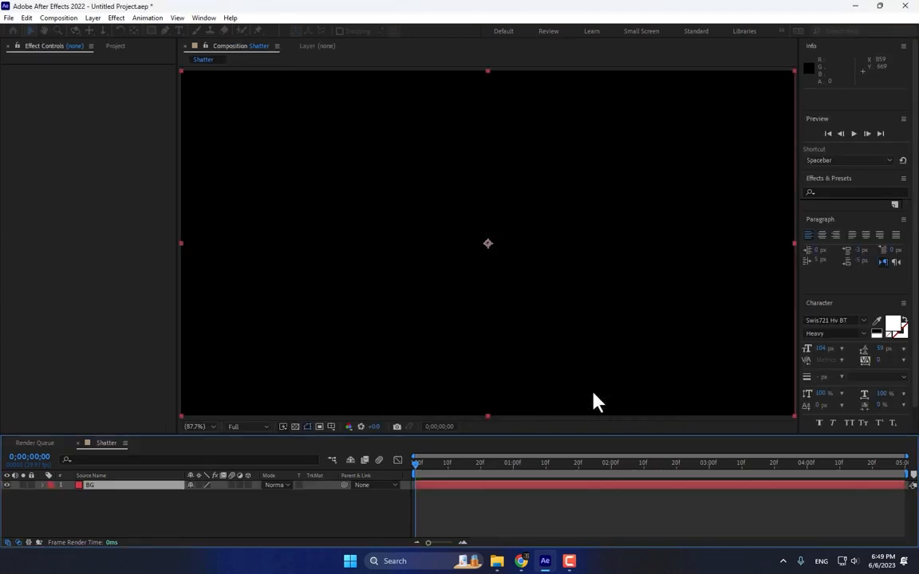
Apply the Gradient Ramp effect to the BG layer and set its ramp shape to Radial Ramp.
left_click(865, 192)
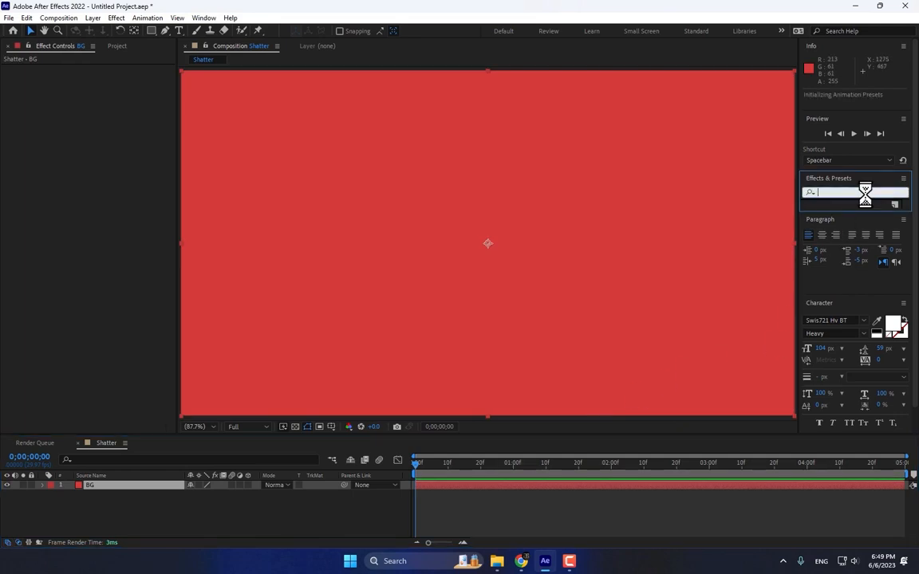
type("ramp")
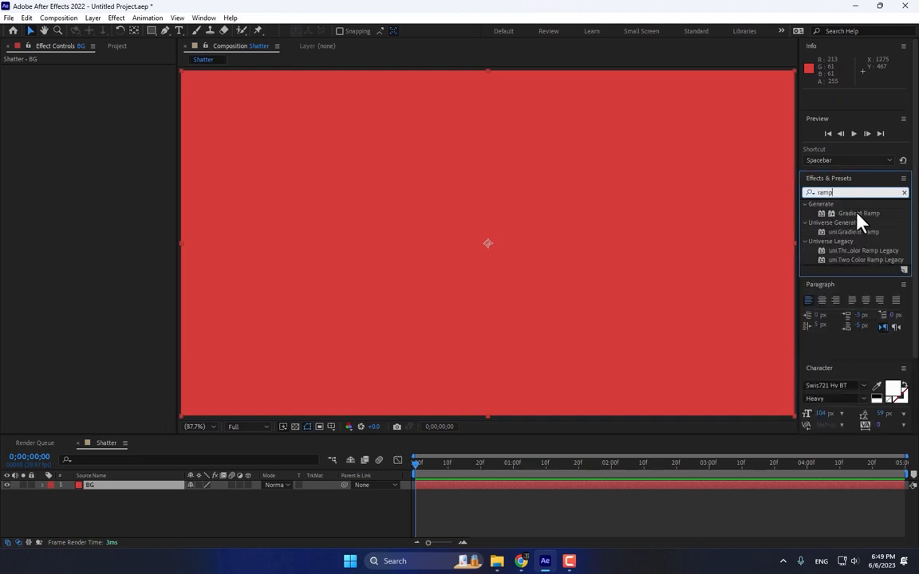
left_click_drag(859, 217, 536, 257)
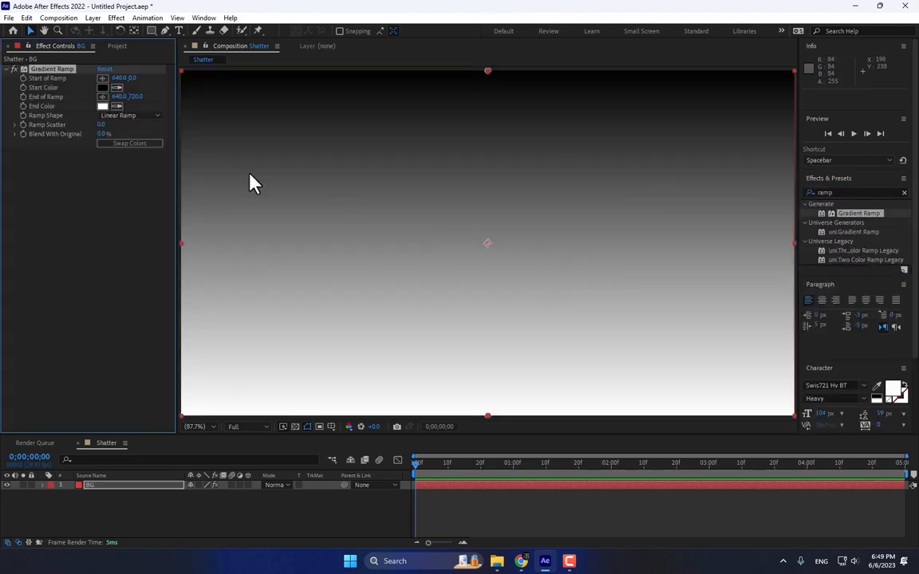
left_click(130, 115)
left_click(133, 142)
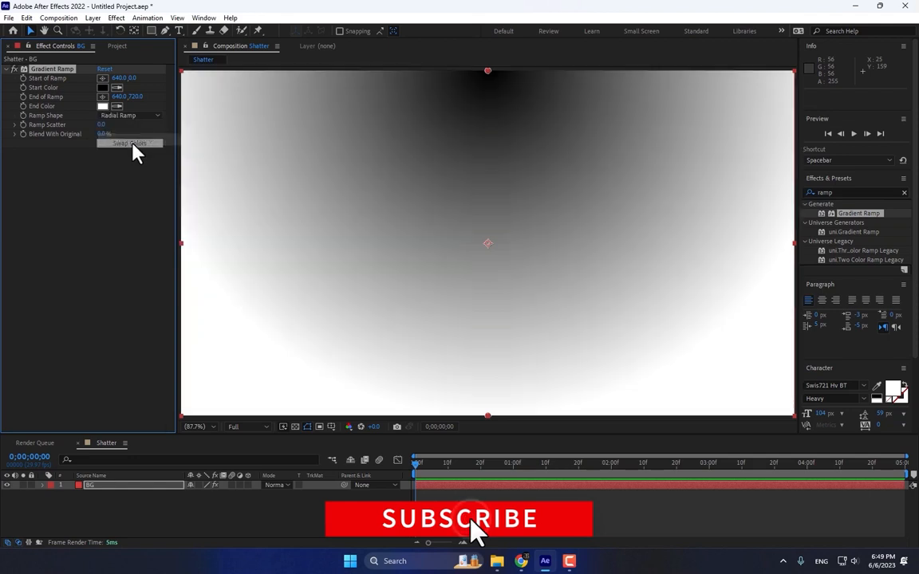
Set the gradient ramp's start color to bright green 74C01B.
left_click(103, 88)
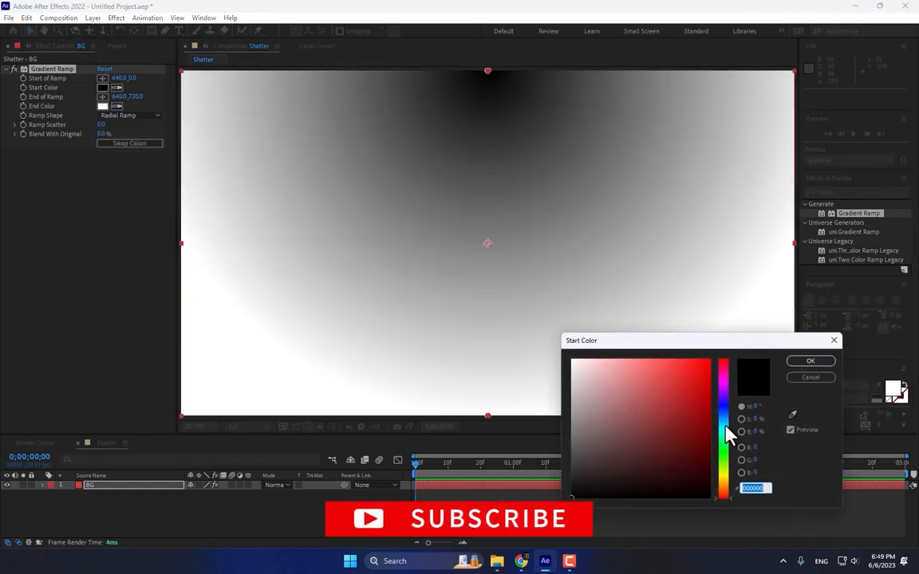
mouse_move(722, 424)
left_mouse_down()
mouse_move(722, 484)
mouse_move(722, 465)
left_mouse_up()
left_click(710, 397)
left_click_drag(705, 405, 691, 392)
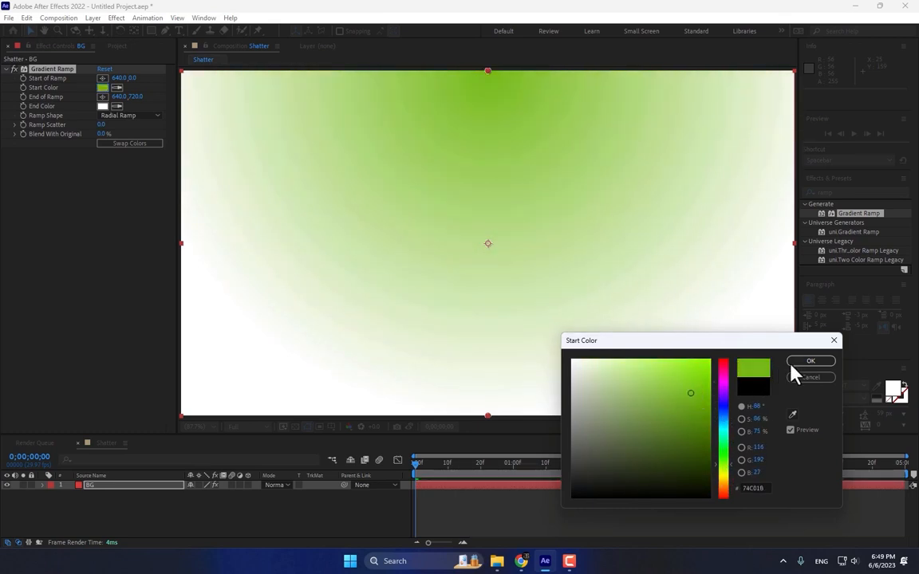
left_click(792, 365)
Set the gradient ramp's end color to dark green, about 21530B.
left_click(102, 106)
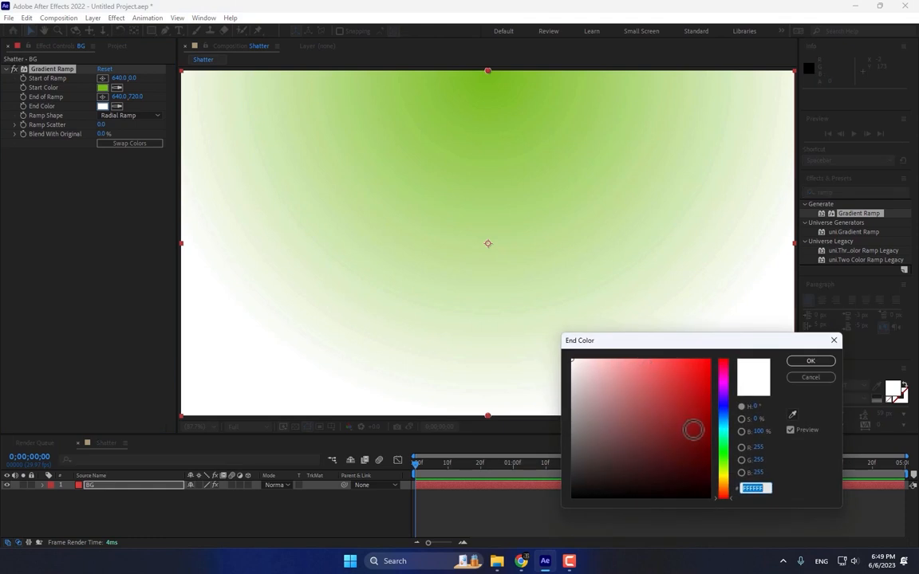
left_click_drag(728, 467, 722, 458)
left_click_drag(693, 427, 691, 453)
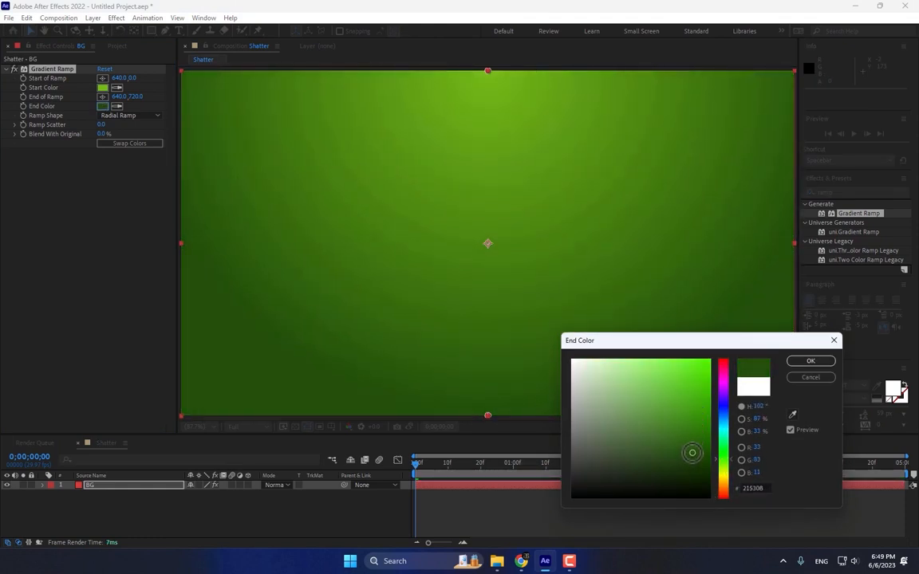
left_click(795, 364)
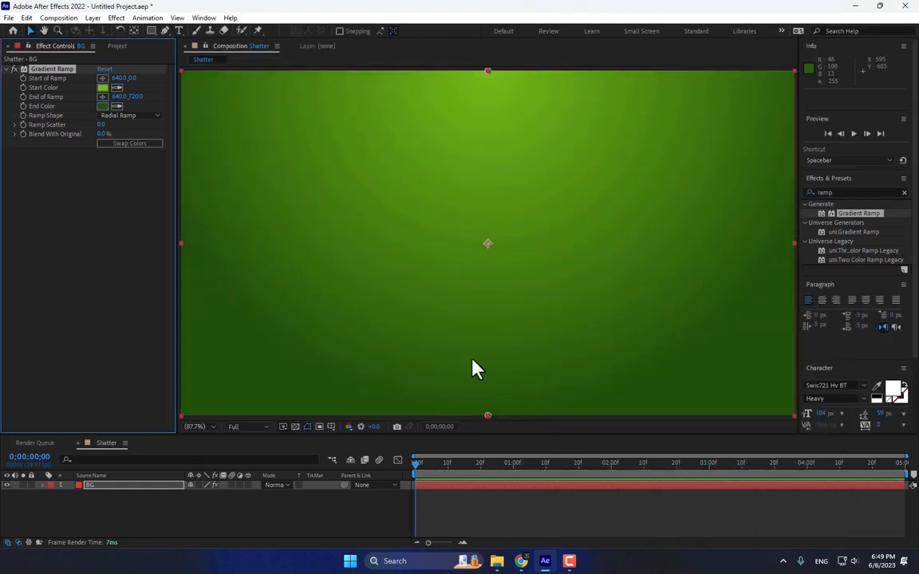
Import Chips.png from the Desktop as footage and place it above BG in the Shatter composition.
left_click(117, 46)
double_click(77, 303)
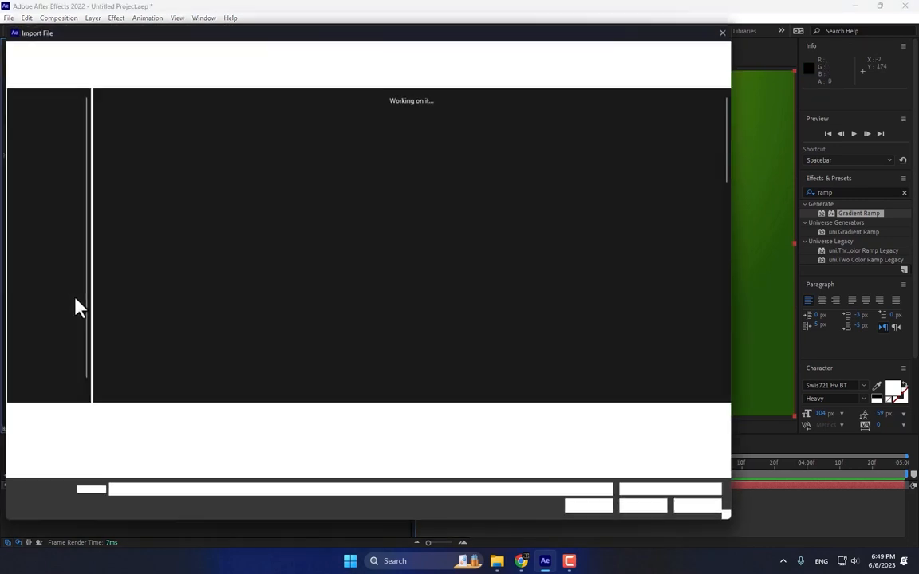
left_click(46, 150)
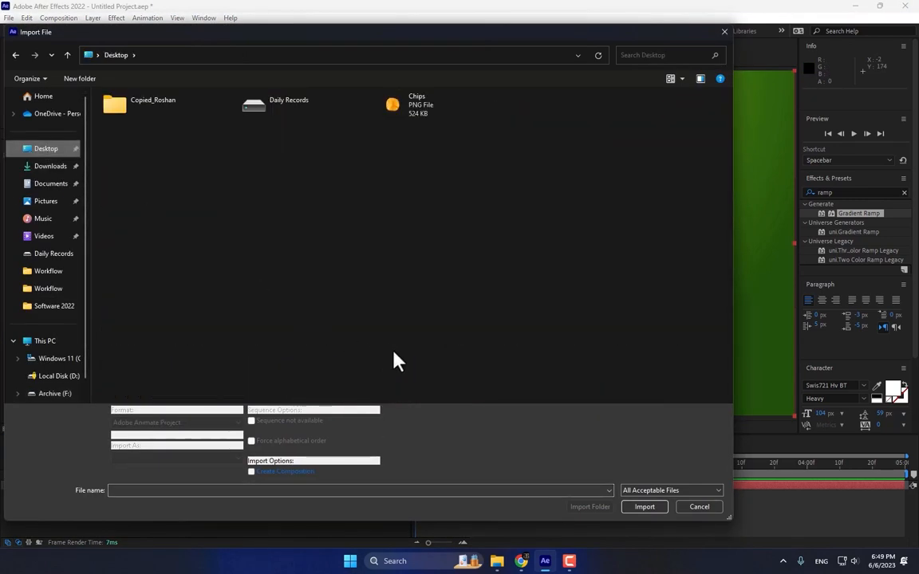
left_click(410, 97)
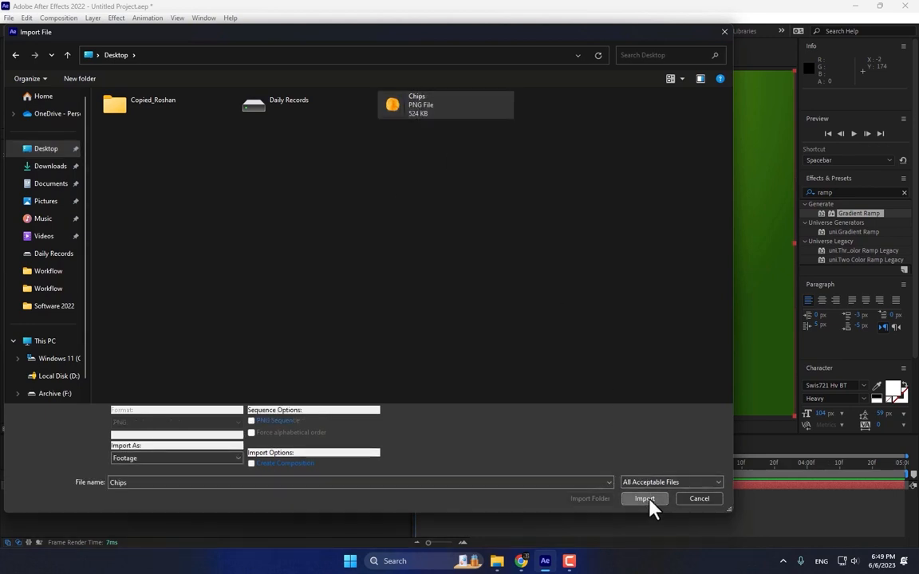
left_click(646, 496)
left_click_drag(71, 146, 495, 277)
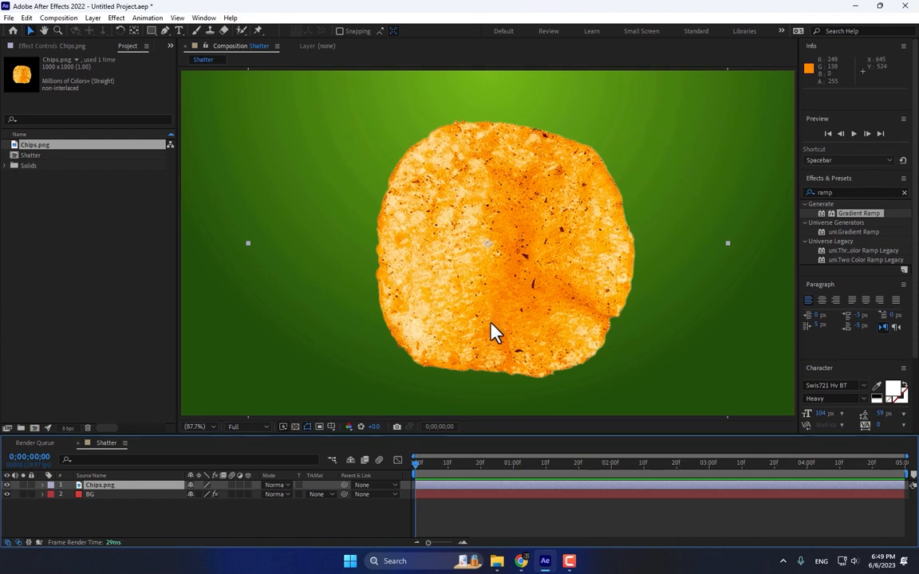
Scale the Chips.png layer to 68% and place it in the left half of the frame at about 286, 313.
key("s")
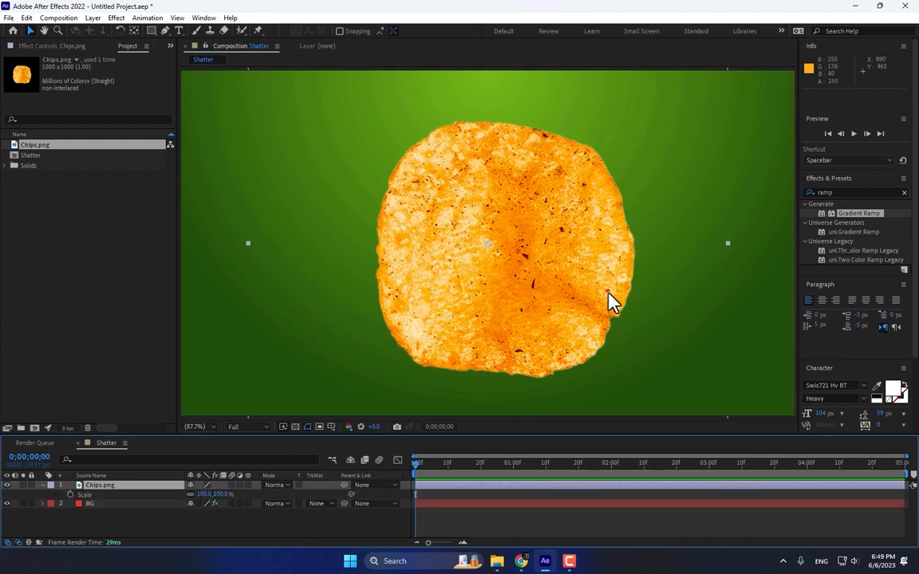
left_click_drag(226, 502, 193, 495)
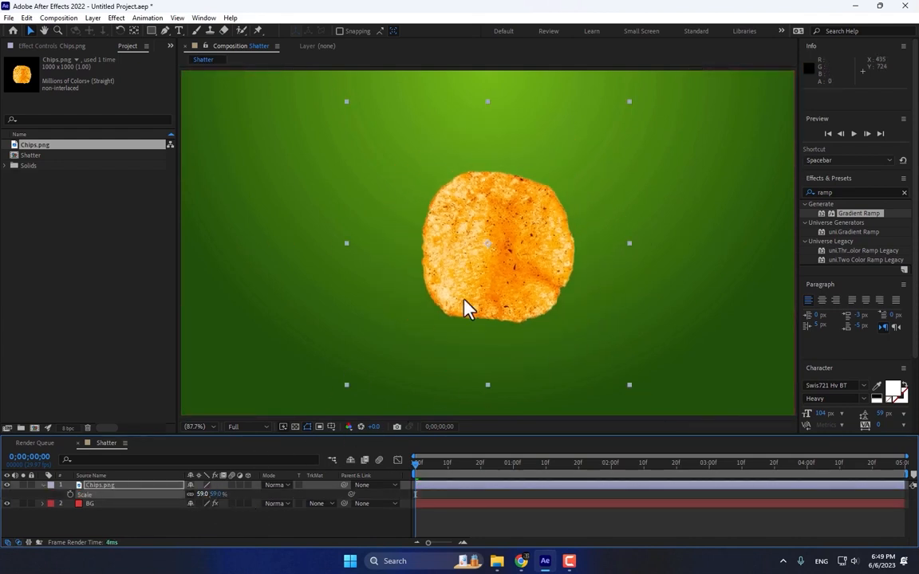
left_click_drag(463, 308, 328, 261)
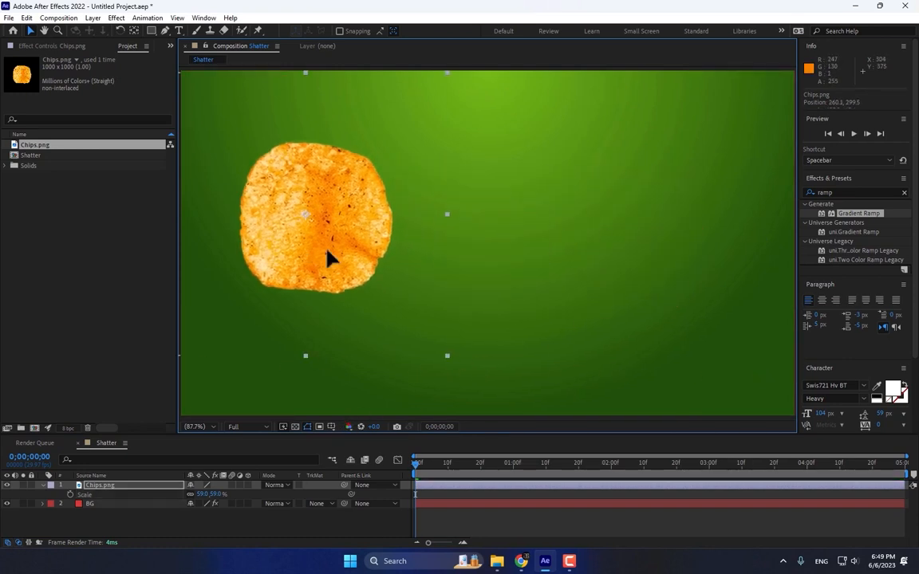
left_click_drag(215, 495, 375, 495)
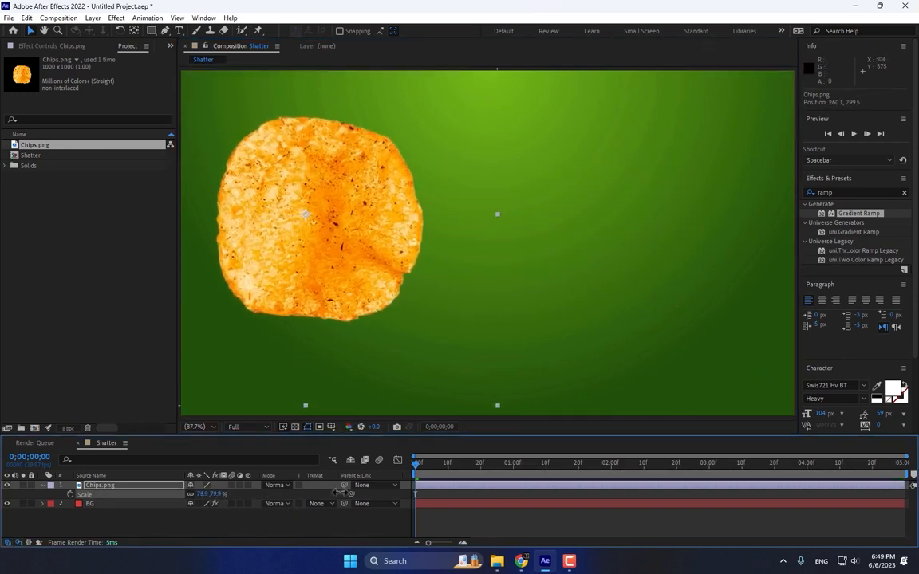
left_click_drag(344, 283, 360, 292)
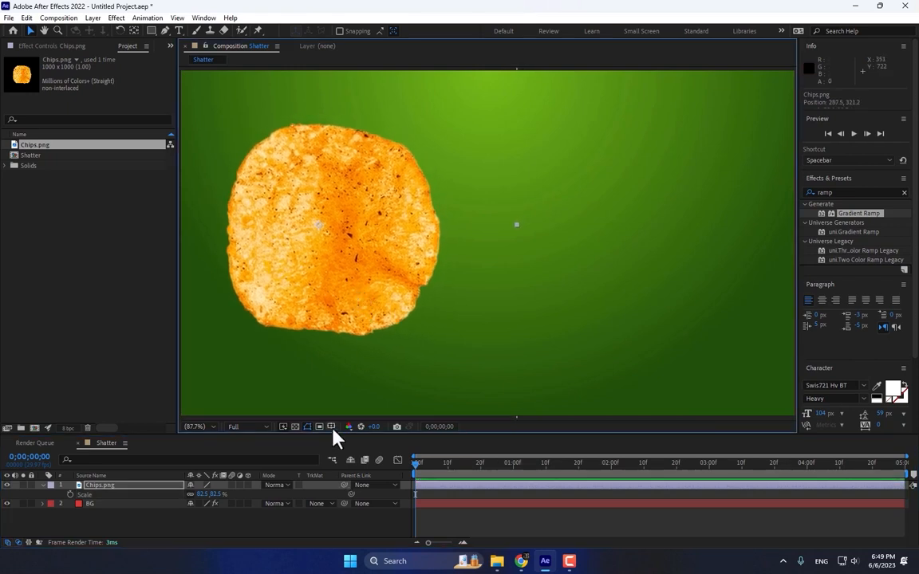
left_click_drag(214, 495, 134, 494)
left_click_drag(330, 274, 338, 270)
Pre-compose the Chips.png layer as Chips, moving all attributes into the new composition.
right_click(340, 272)
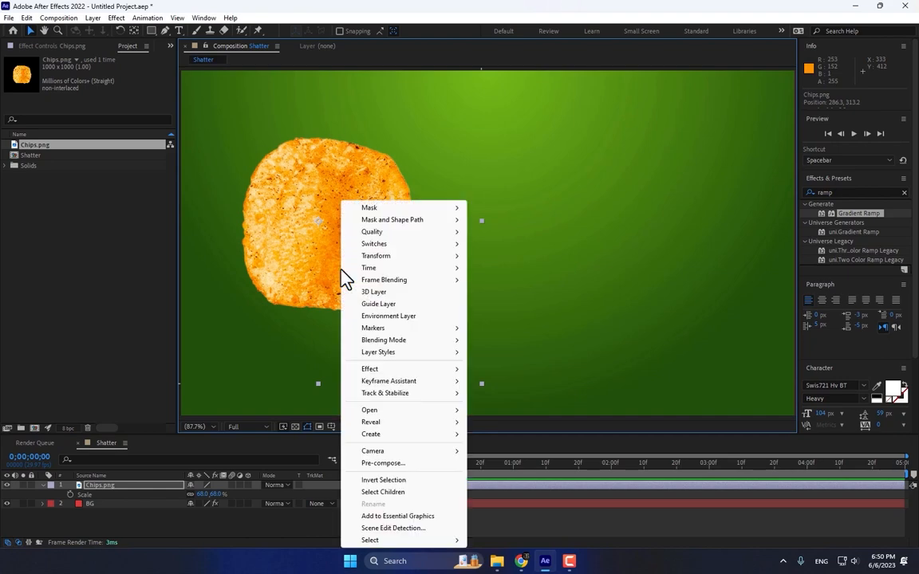
left_click(383, 463)
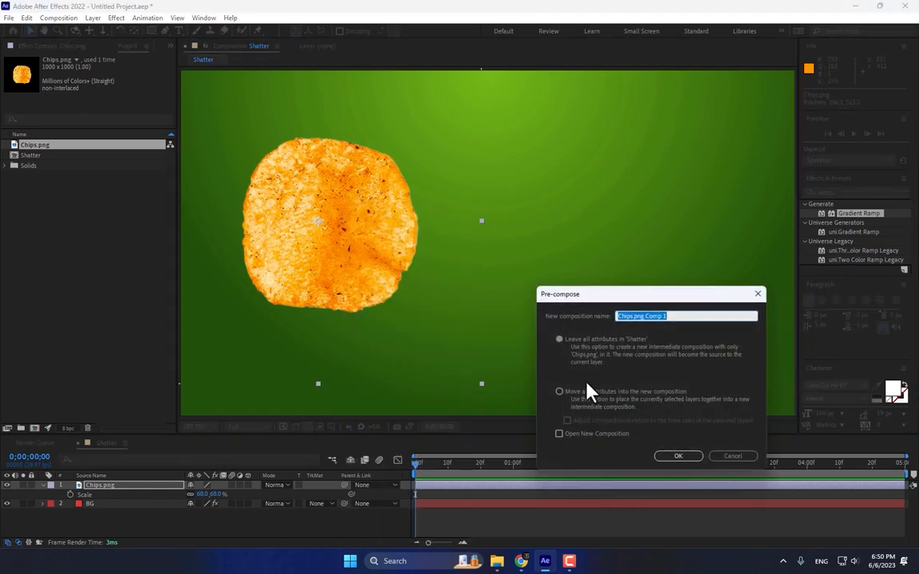
left_click_drag(682, 316, 551, 319)
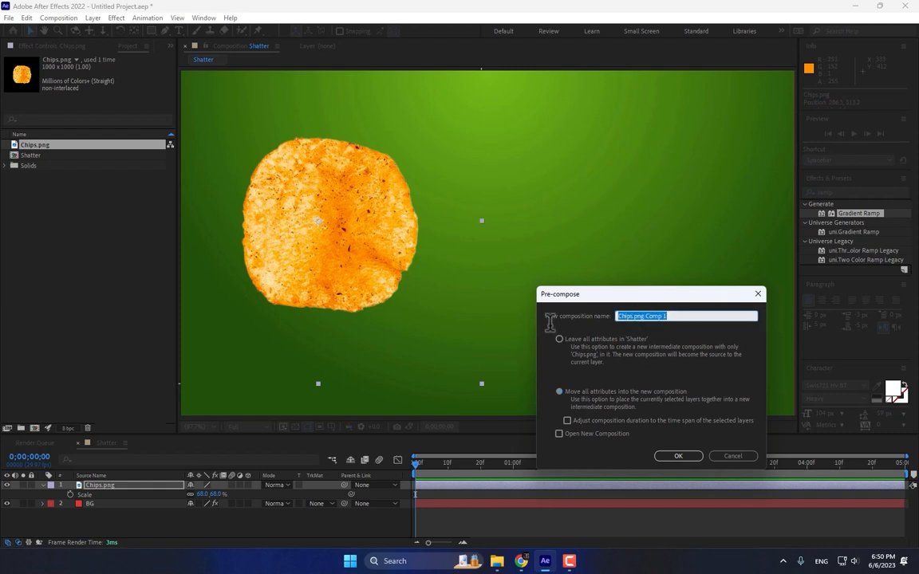
type("Chips")
key("Return")
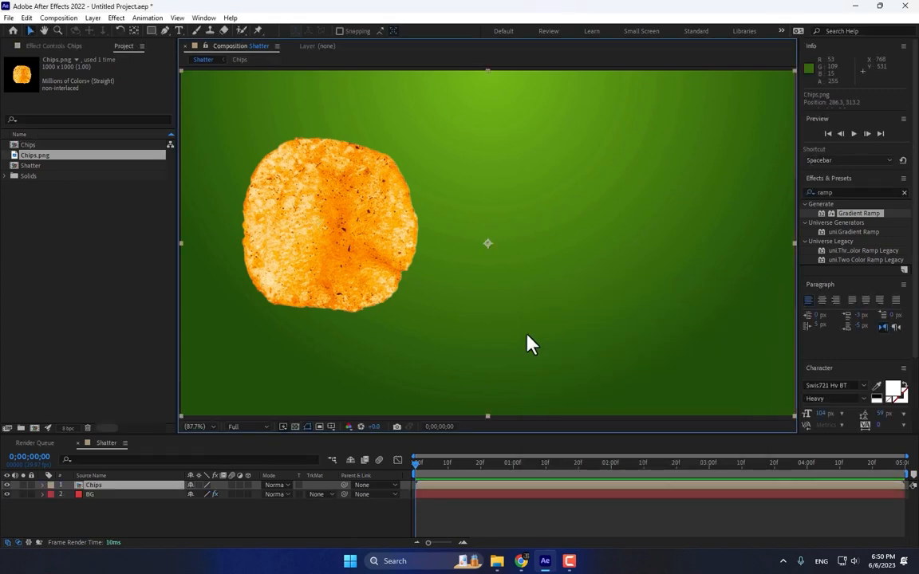
Pre-compose the Chips layer again under the name Chips, leaving all attributes in Shatter.
right_click(144, 492)
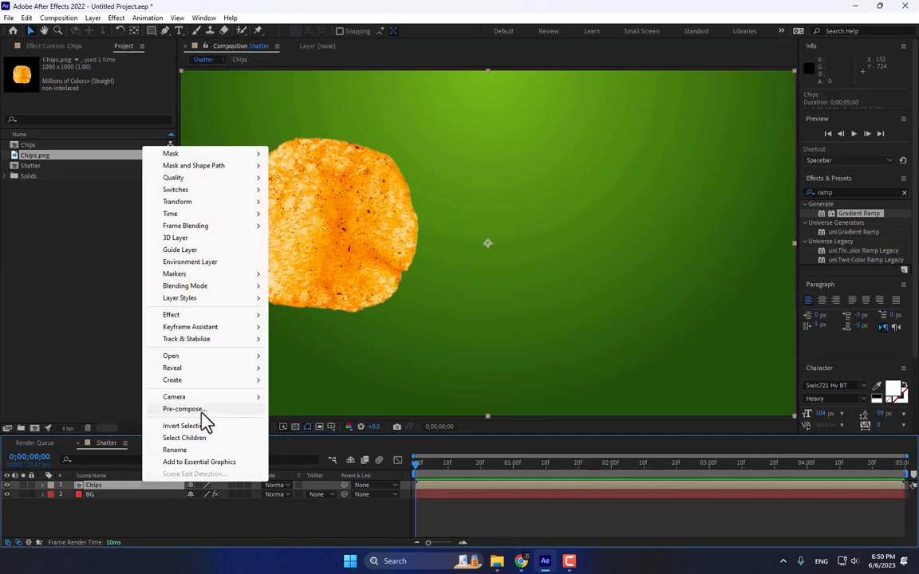
left_click(191, 409)
left_click(560, 340)
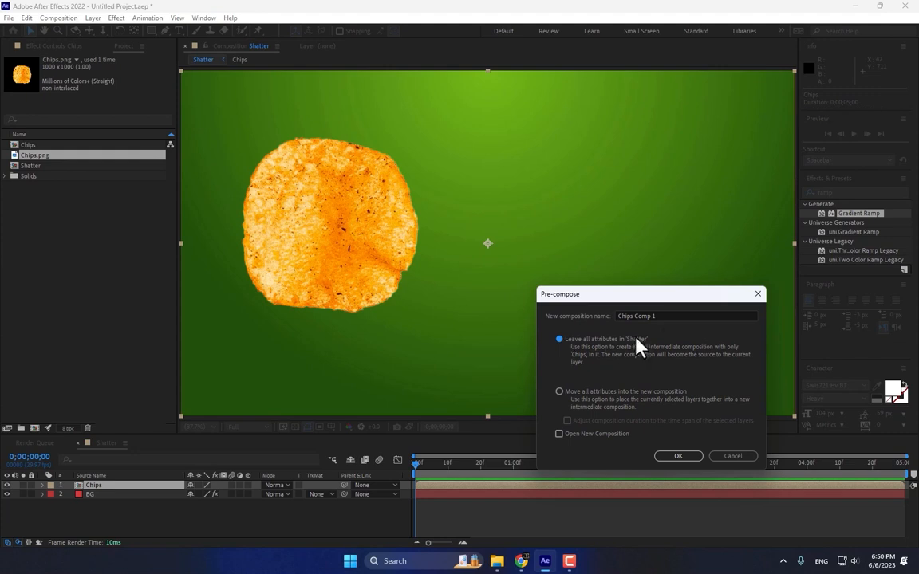
left_click_drag(672, 316, 634, 316)
key("BackSpace")
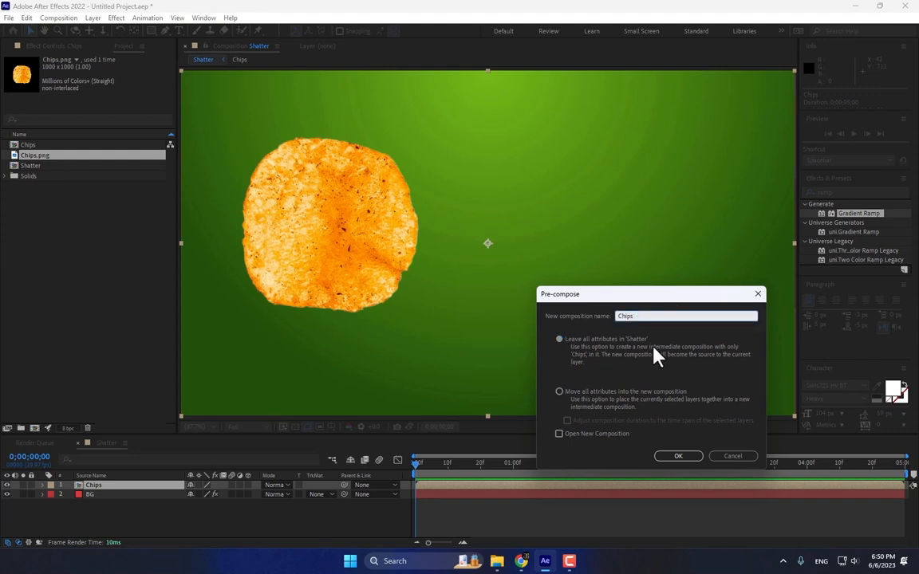
left_click(678, 456)
Add a 1280 x 720 px solid named Mask above the Chips layer.
right_click(164, 526)
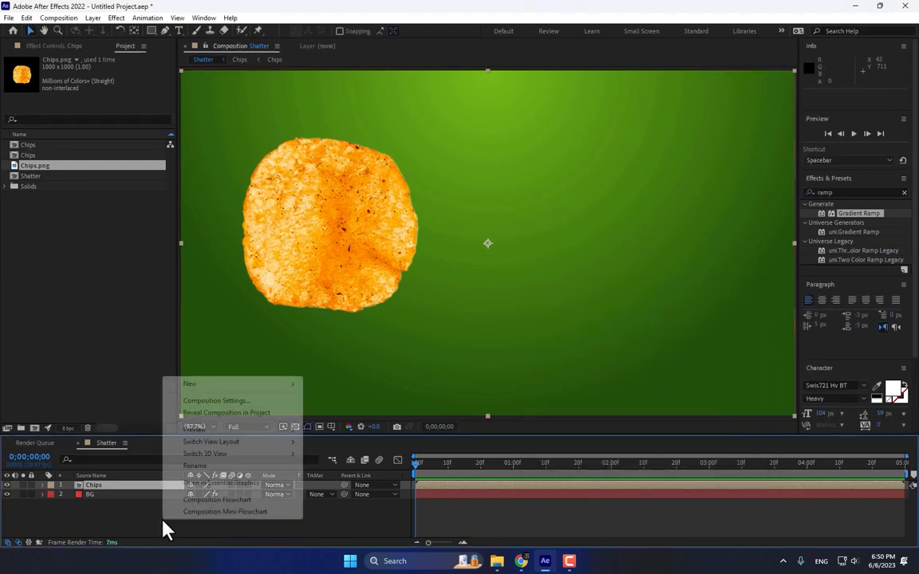
mouse_move(189, 385)
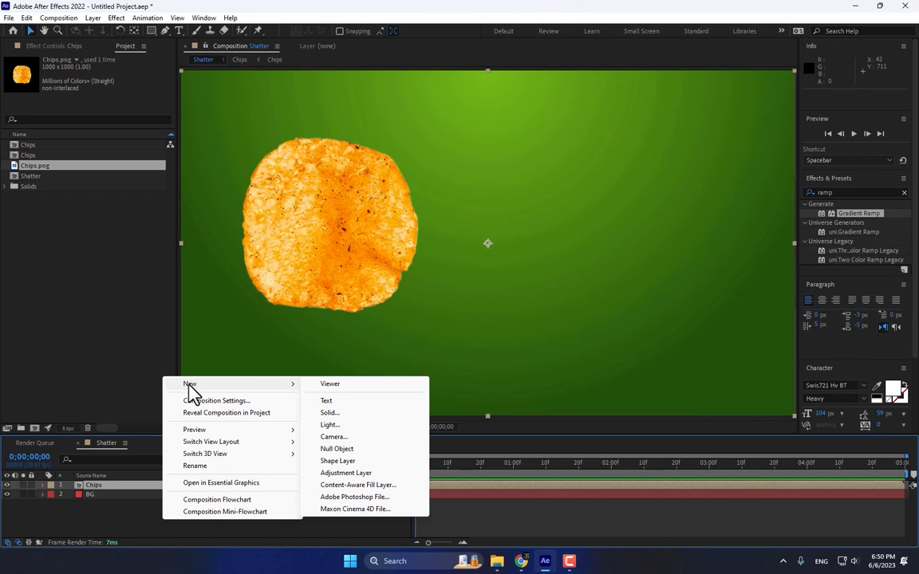
left_click(361, 413)
type("Mask")
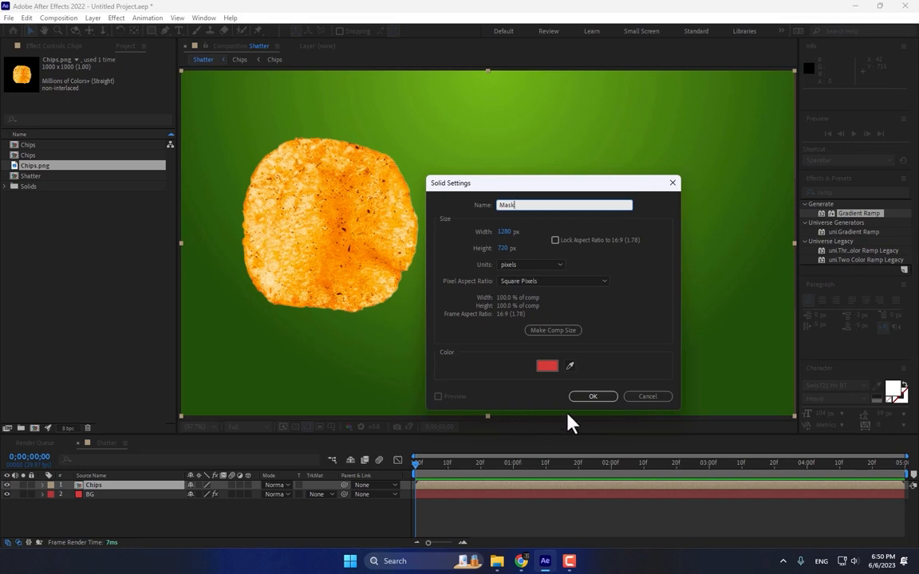
left_click(593, 398)
Find the Fill effect and apply it to the Mask solid.
left_click(836, 193)
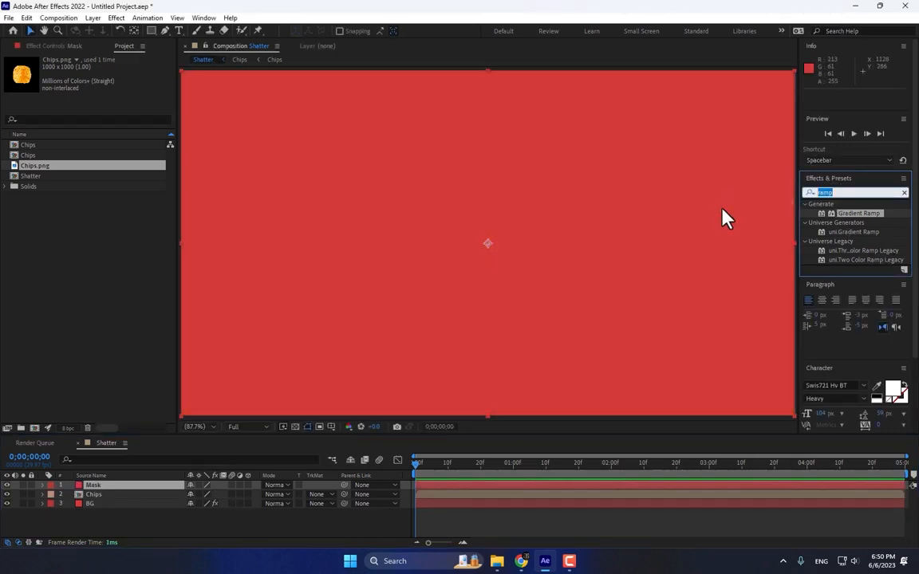
type("fill")
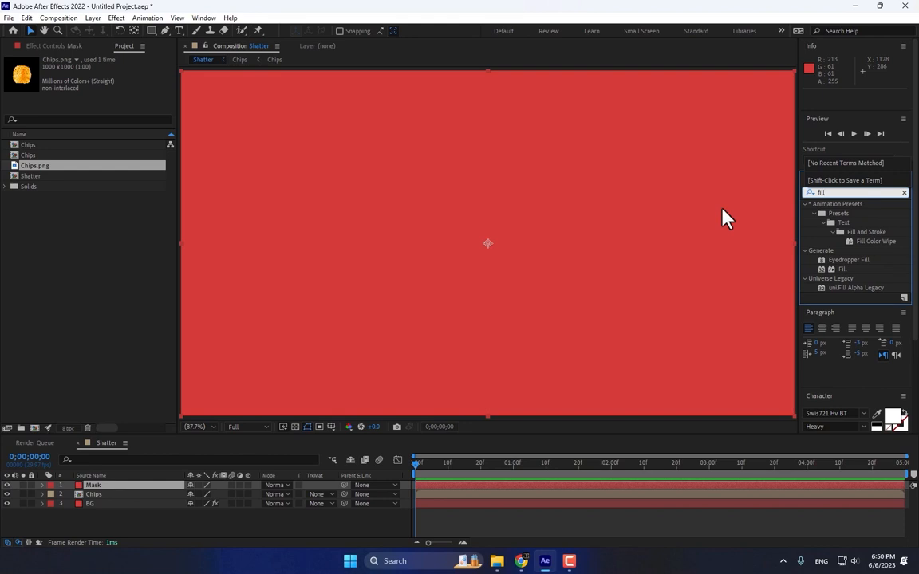
left_click_drag(844, 271, 600, 281)
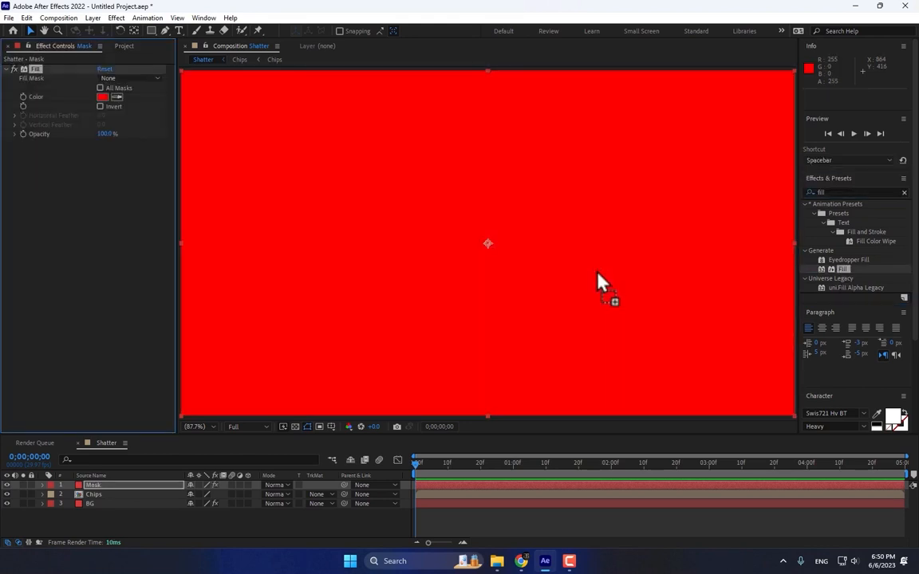
Set the Mask solid's fill color to white (FFFFFF) and hide the Mask layer.
left_click(102, 98)
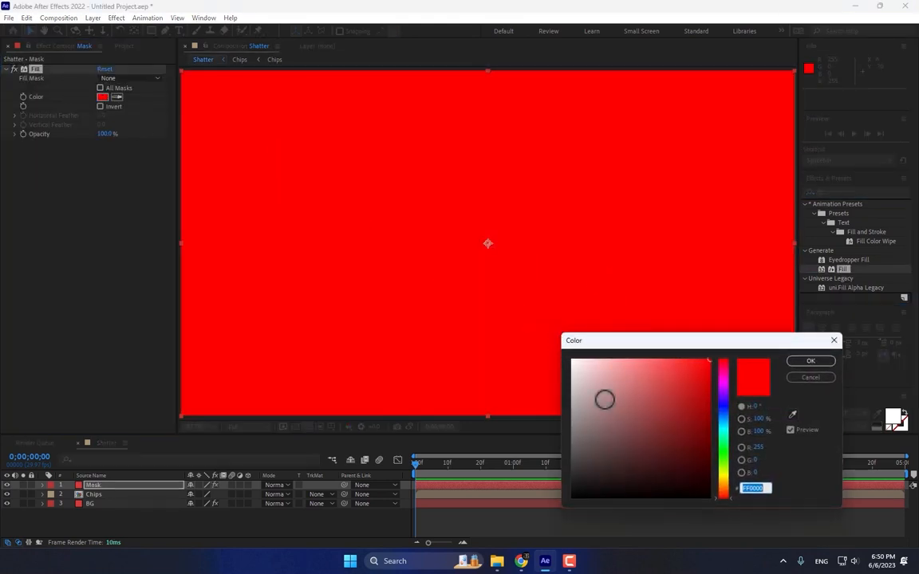
left_click_drag(605, 398, 523, 328)
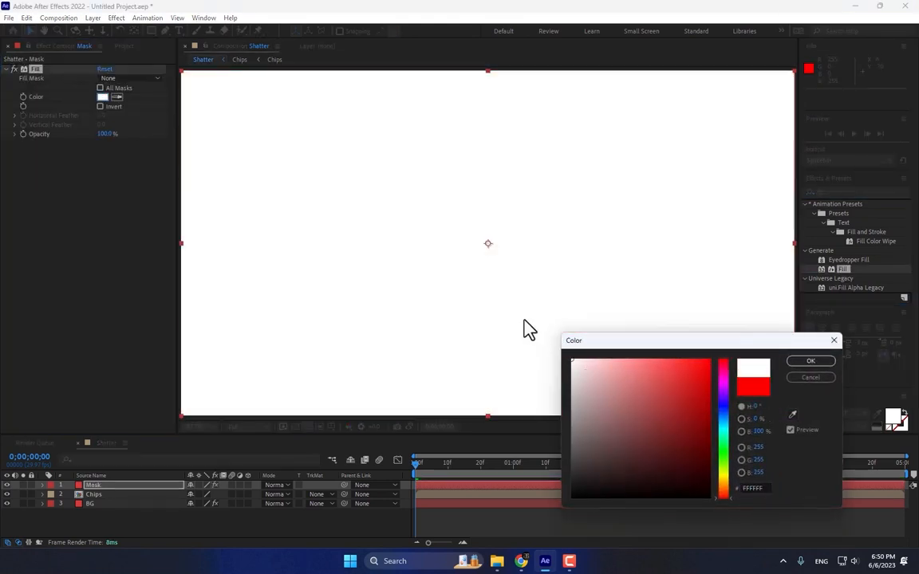
left_click(811, 362)
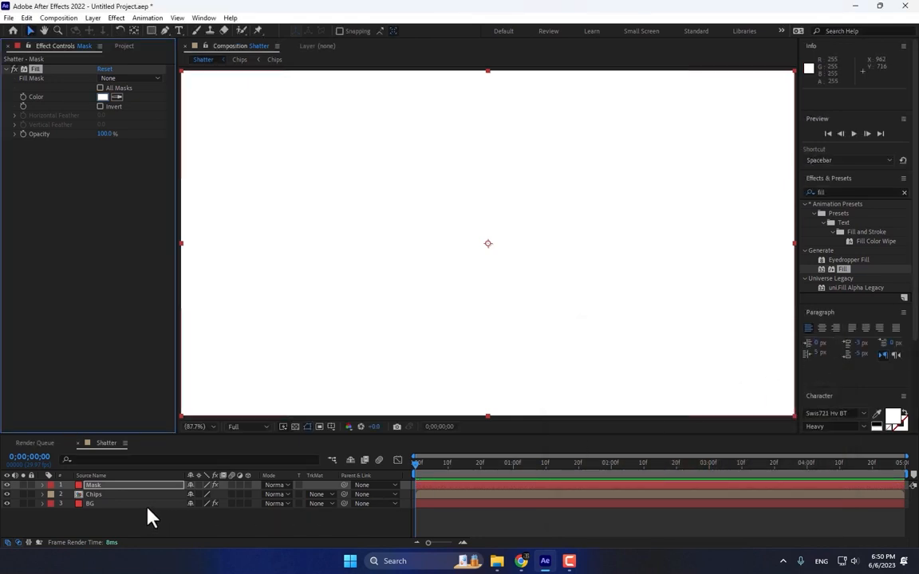
left_click(92, 486)
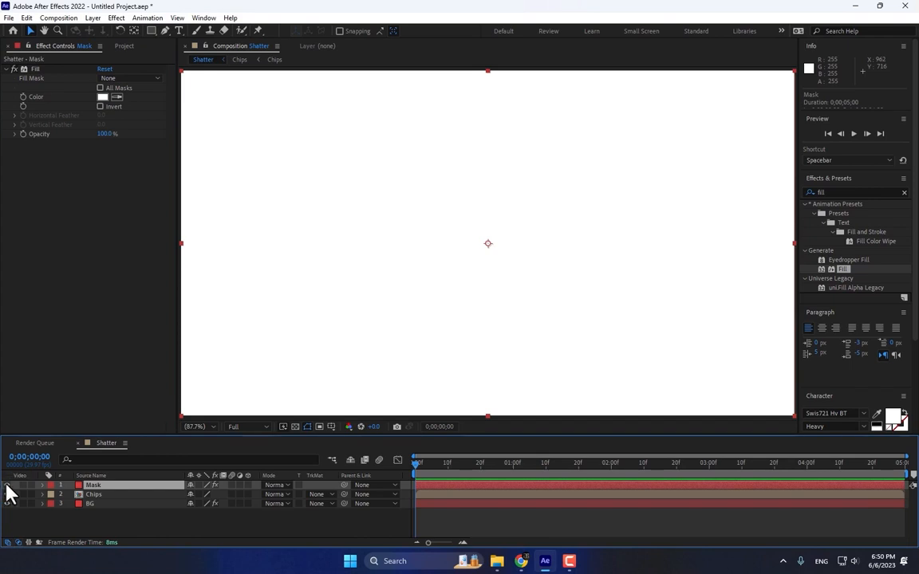
left_click(6, 486)
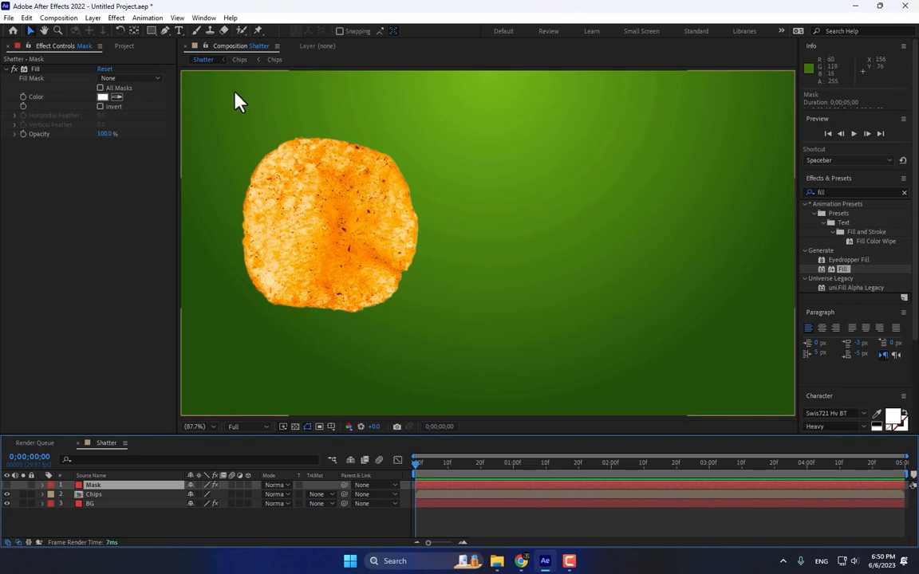
left_click_drag(152, 30, 185, 64)
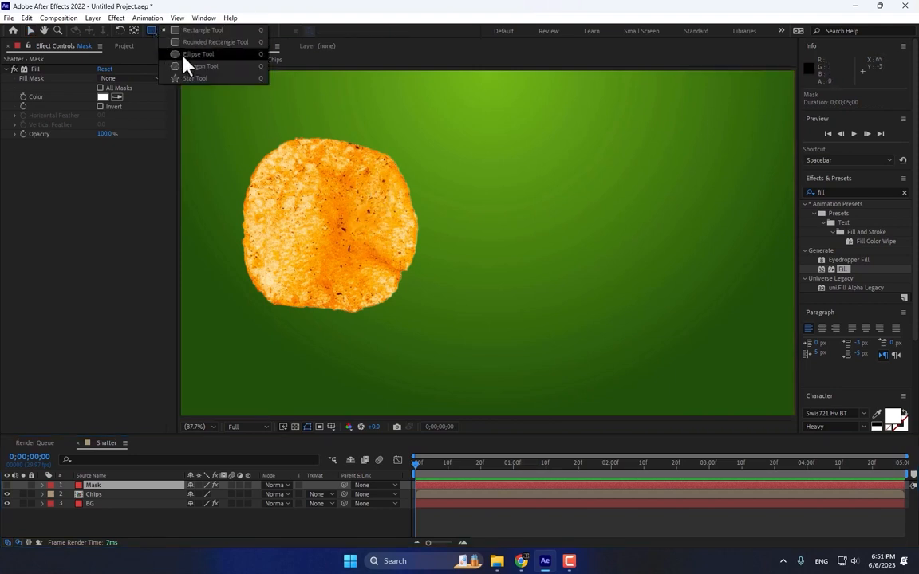
left_click(153, 32)
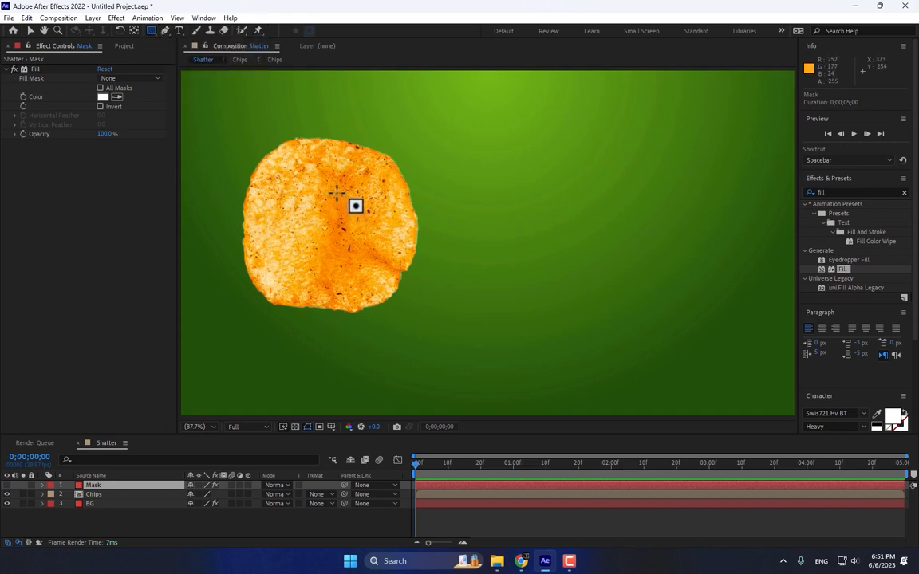
Find the Shatter effect and apply it to the Chips layer.
left_click(106, 495)
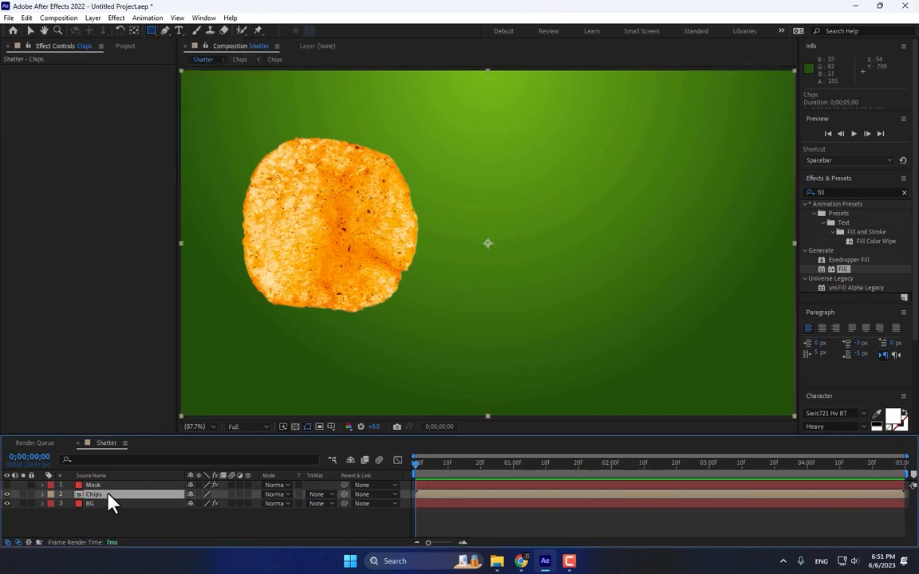
left_click(830, 193)
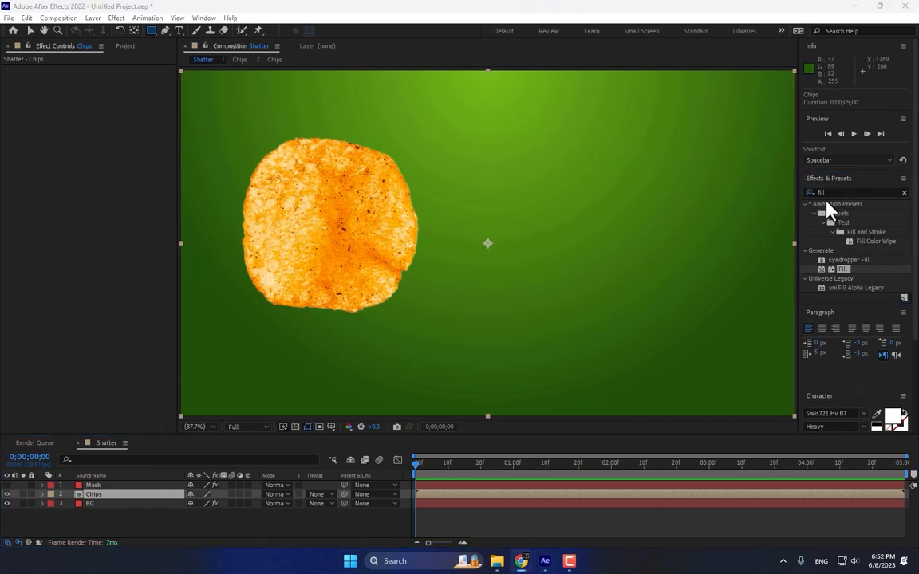
left_click(822, 192)
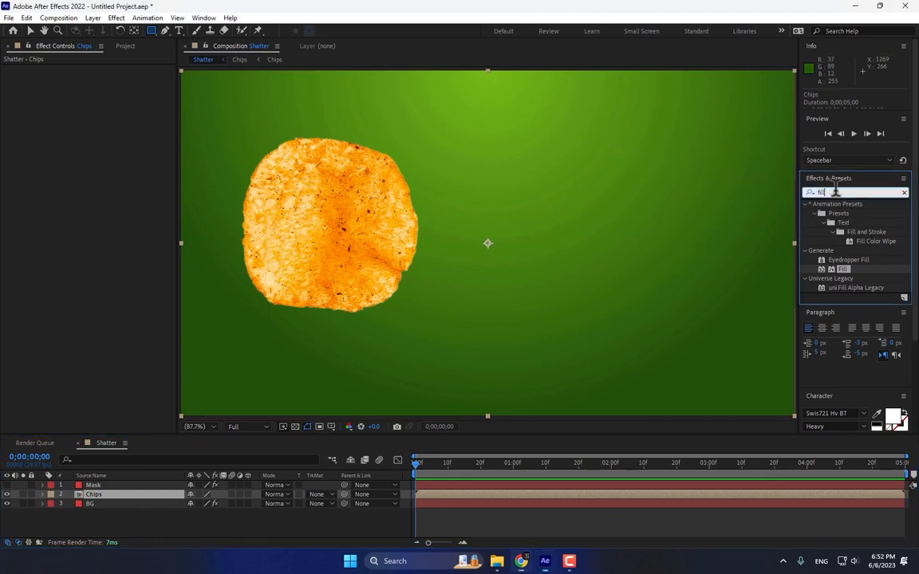
type("shatt")
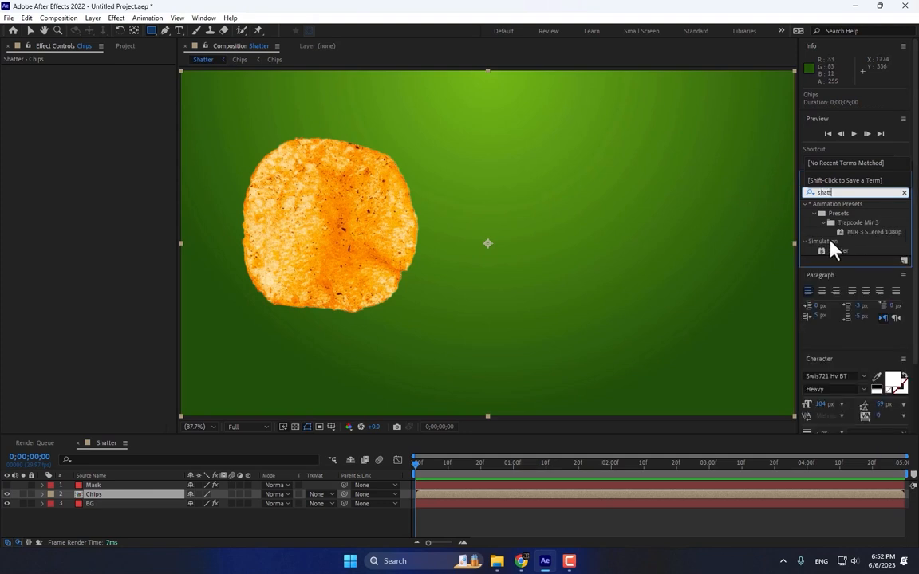
left_click_drag(833, 250, 117, 494)
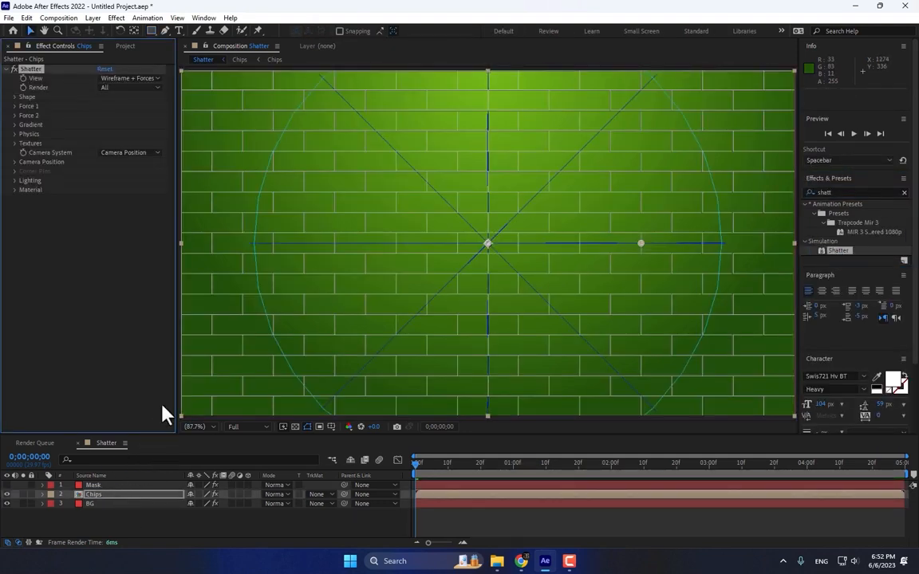
Set the Shatter view to Rendered and its shape pattern to Glass, previewing the break at 0;00;00;05.
left_click(126, 79)
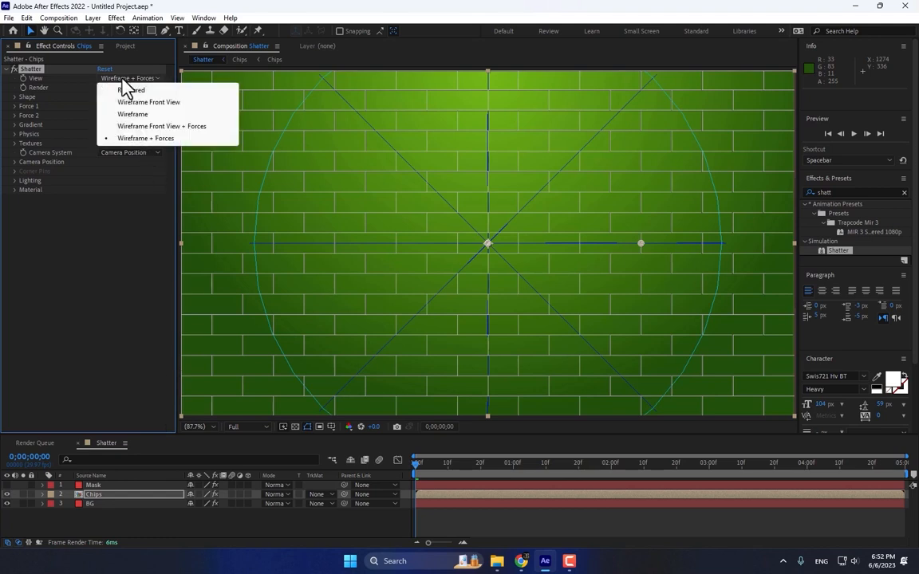
left_click(136, 95)
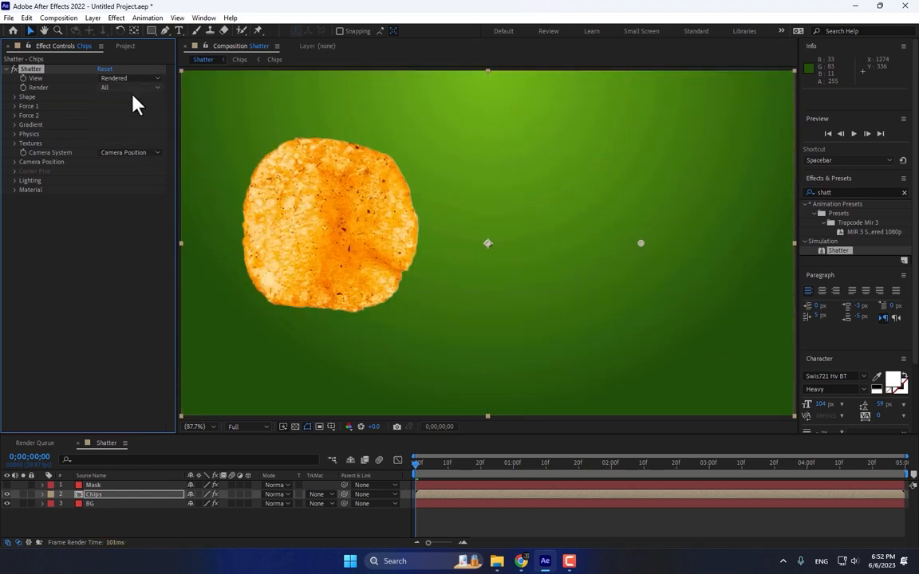
left_click(14, 96)
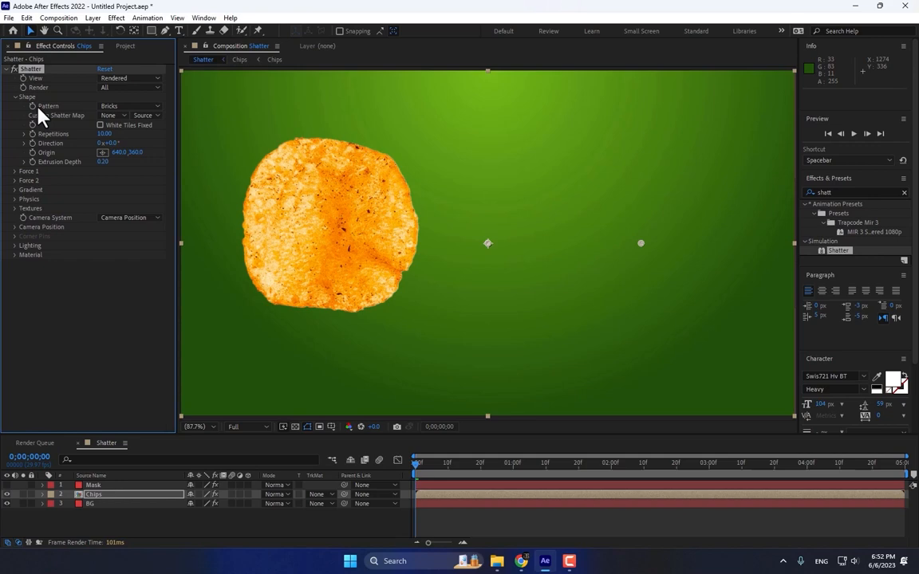
left_click(117, 108)
left_click(137, 197)
left_click_drag(421, 470, 435, 474)
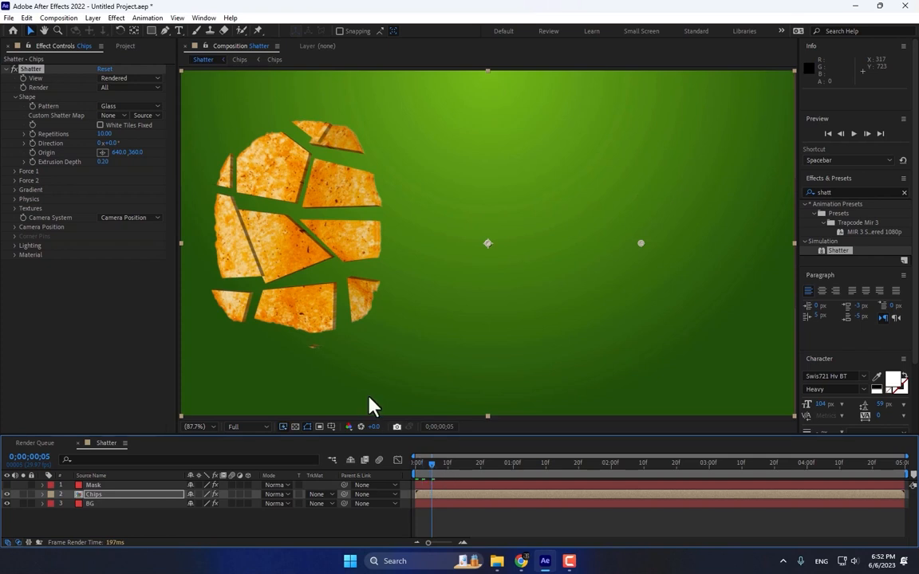
Set the Shatter shape's extrusion depth to 0.1 and show the Force 1 settings.
left_click(106, 161)
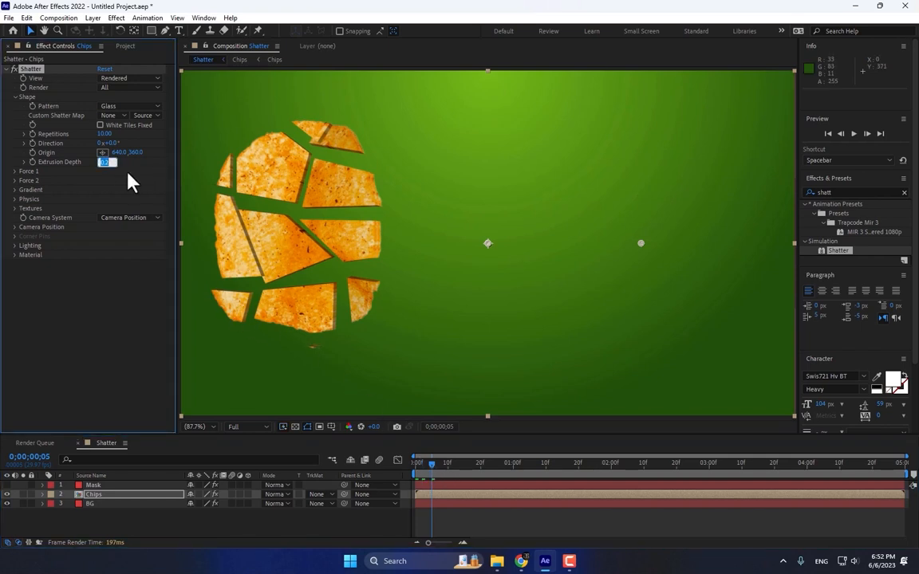
type("0.1")
key("Return")
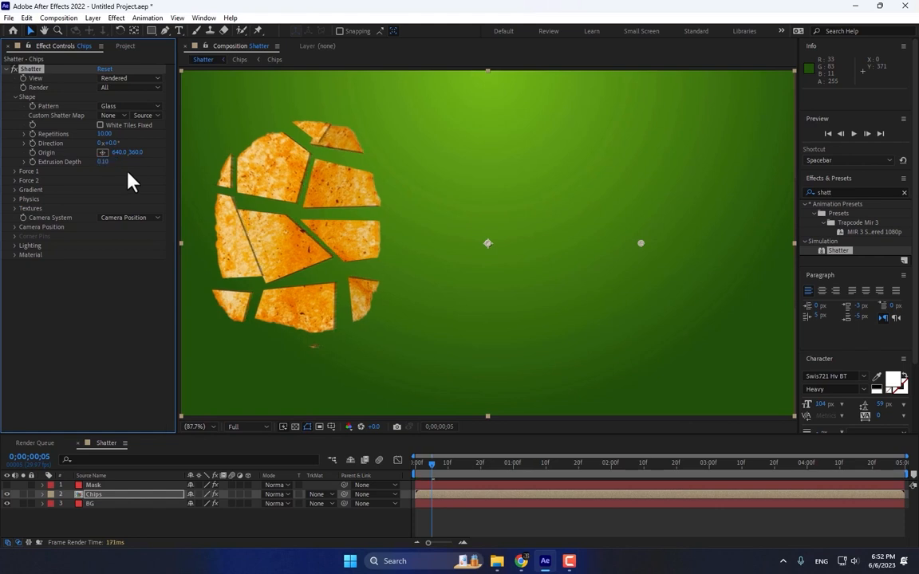
left_click(15, 172)
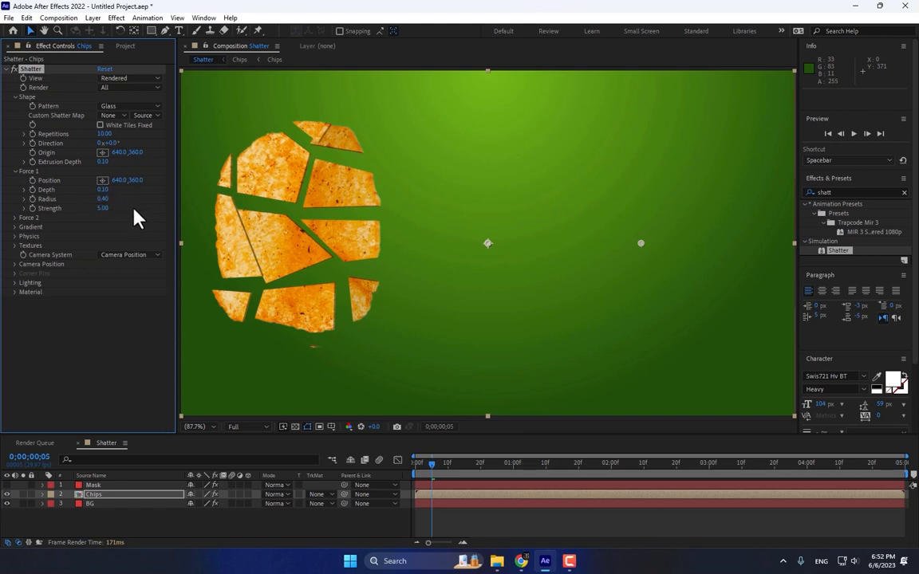
At 0;00;00;00, draw an elliptical mask about 308 x 345 px on the Mask layer over the chip's right side.
left_click(93, 485)
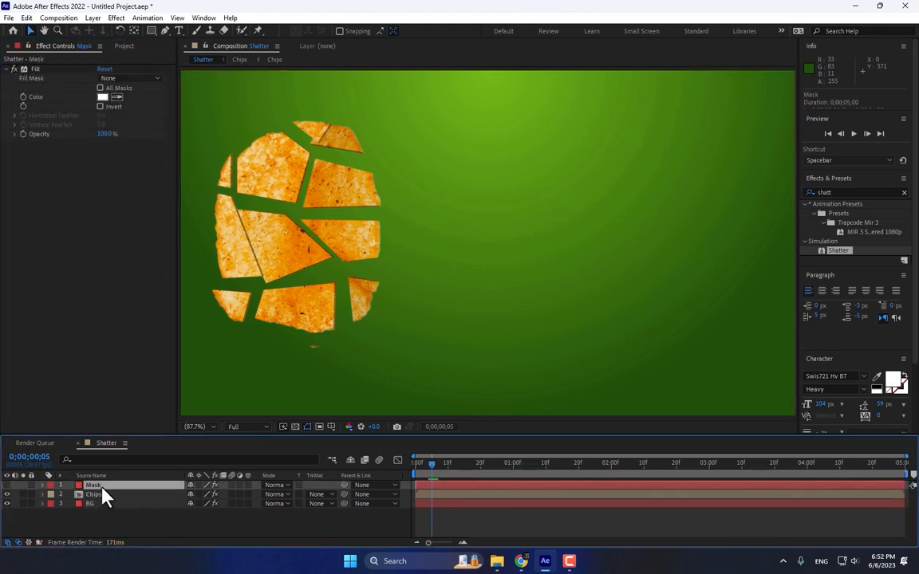
left_click_drag(151, 31, 177, 61)
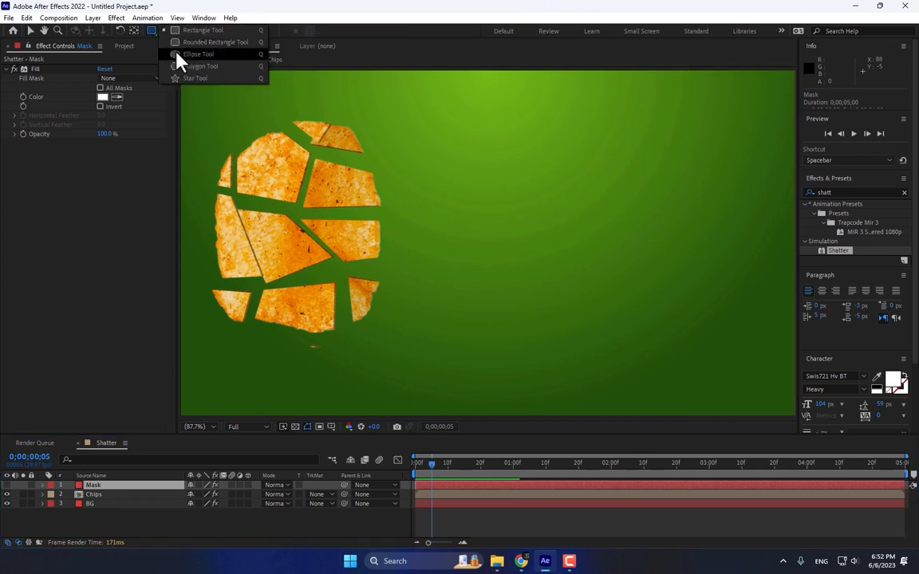
left_click(207, 55)
left_click(416, 463)
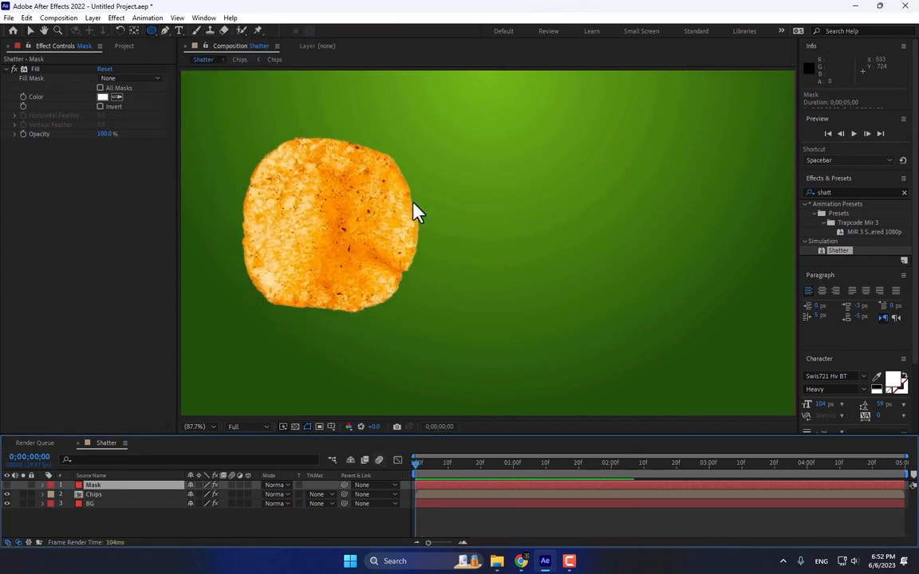
left_click_drag(468, 121, 322, 285)
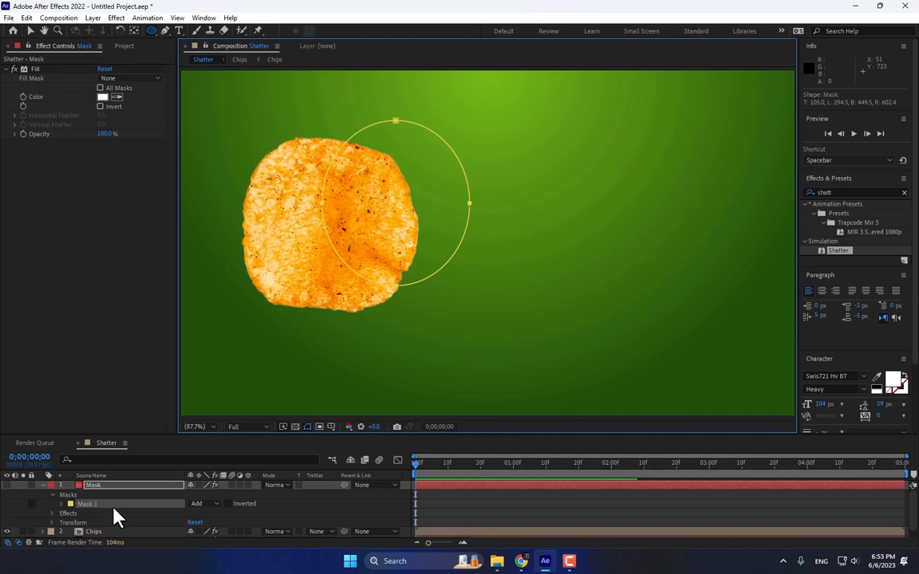
Use the Mask layer as the Chips layer's Shatter gradient layer, with Effects & Masks as its source.
left_click(101, 532)
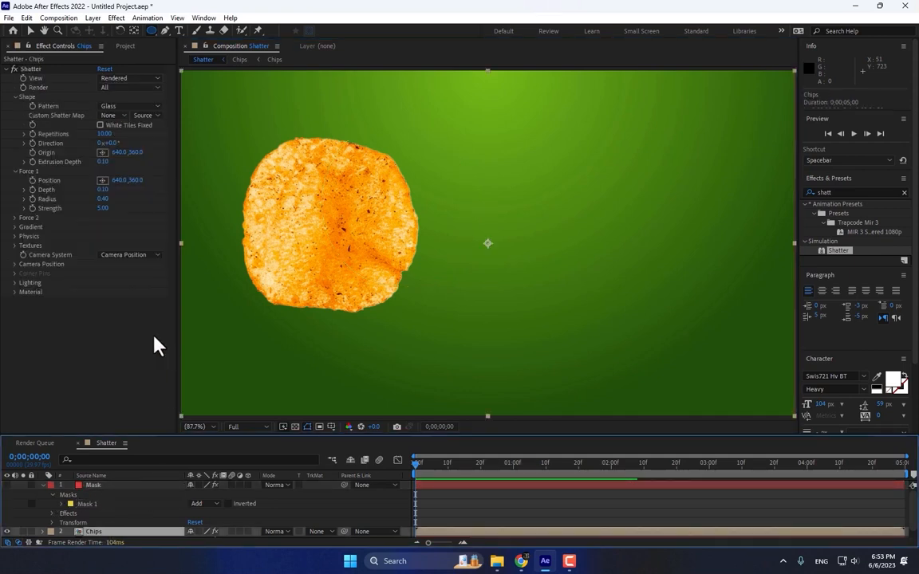
left_click(14, 227)
left_click(111, 246)
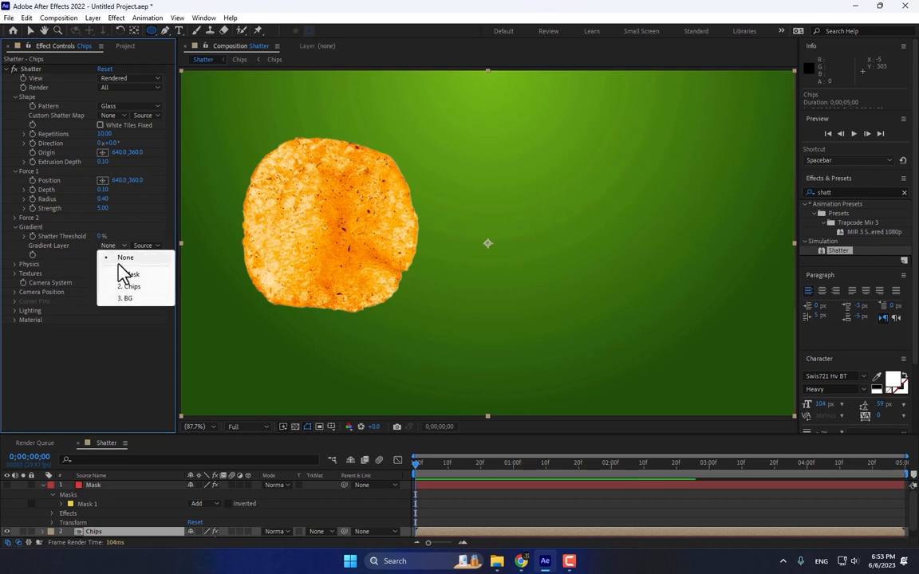
left_click(145, 276)
left_click(146, 246)
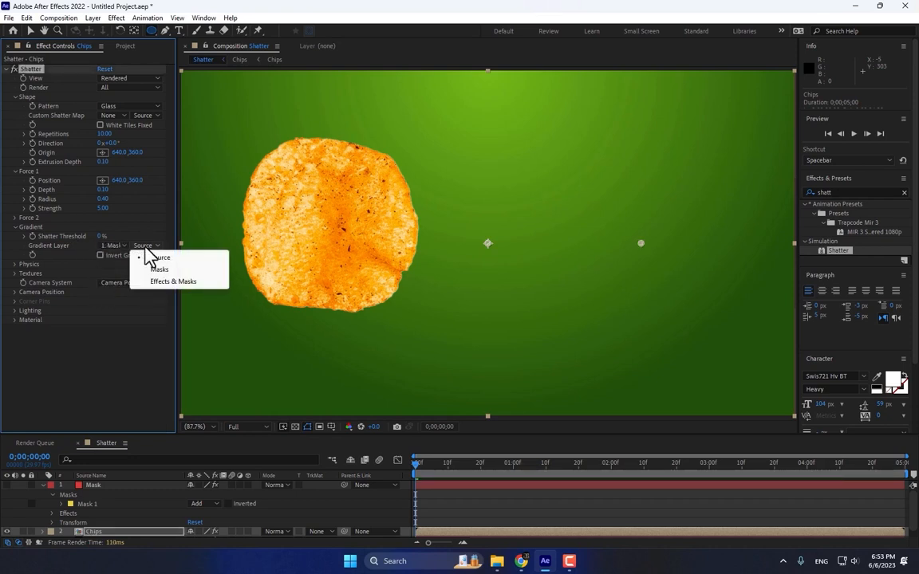
left_click(186, 283)
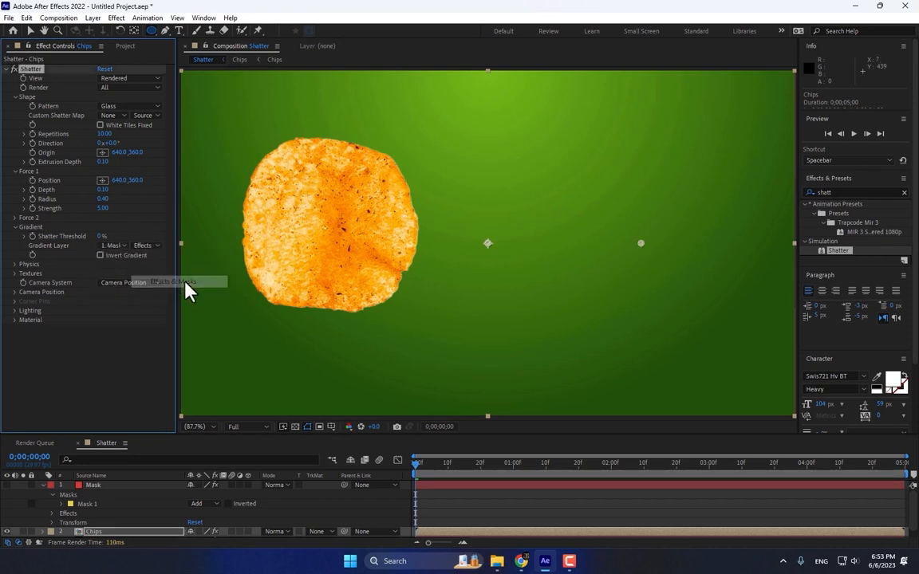
Set the Shatter Threshold to 1% and preview the partial break at 0;00;00;07.
left_click(101, 236)
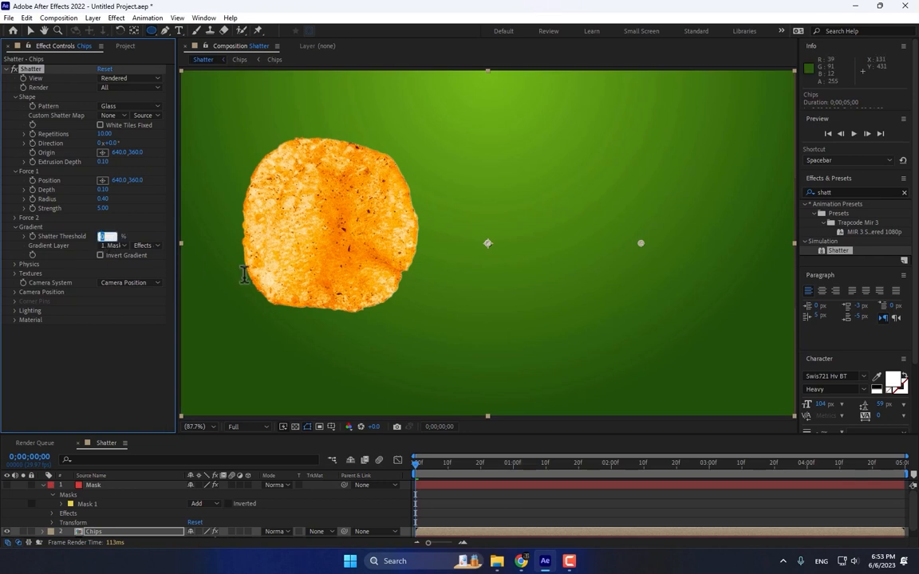
type("1")
left_click(423, 471)
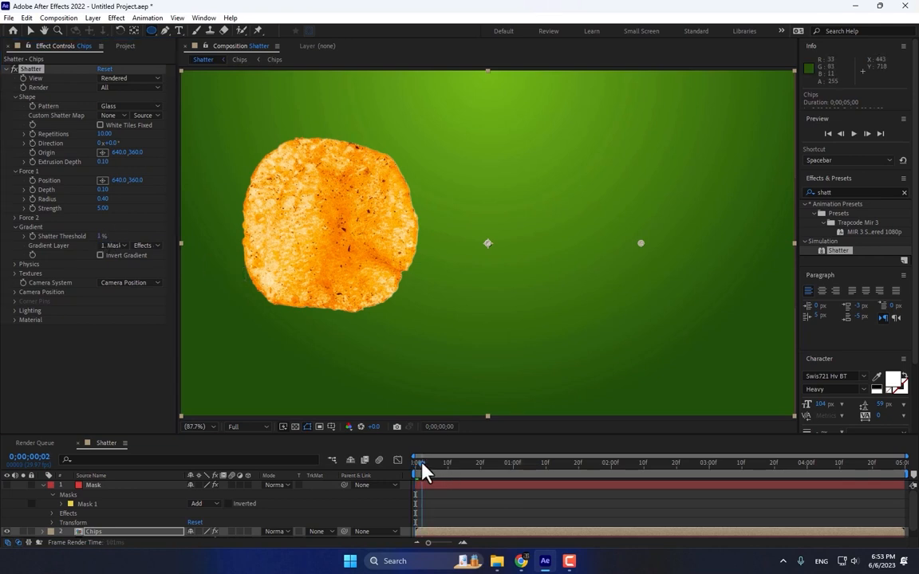
left_click_drag(423, 470, 439, 474)
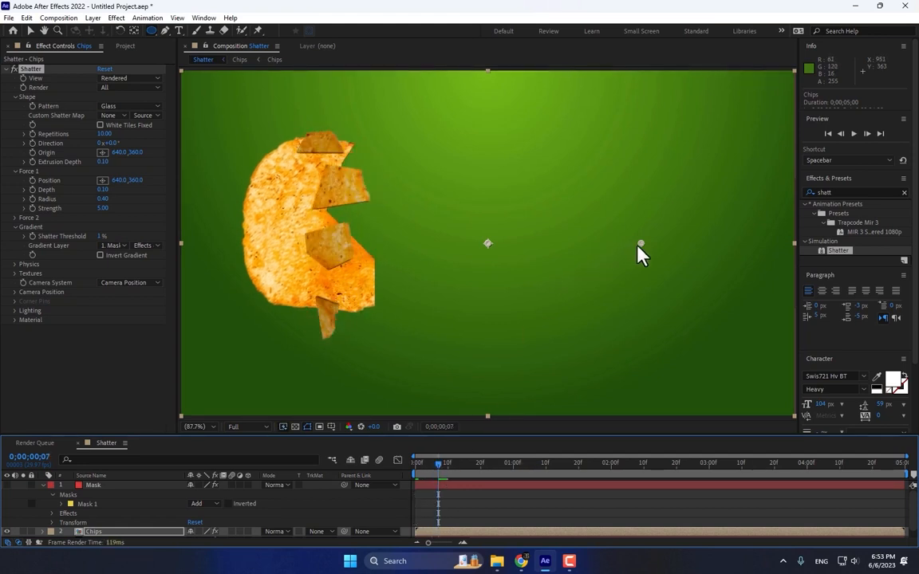
Move the Force 2 point onto the chip at about 289, 303 and set the Shatter gravity to 0.
left_click_drag(639, 245, 349, 233)
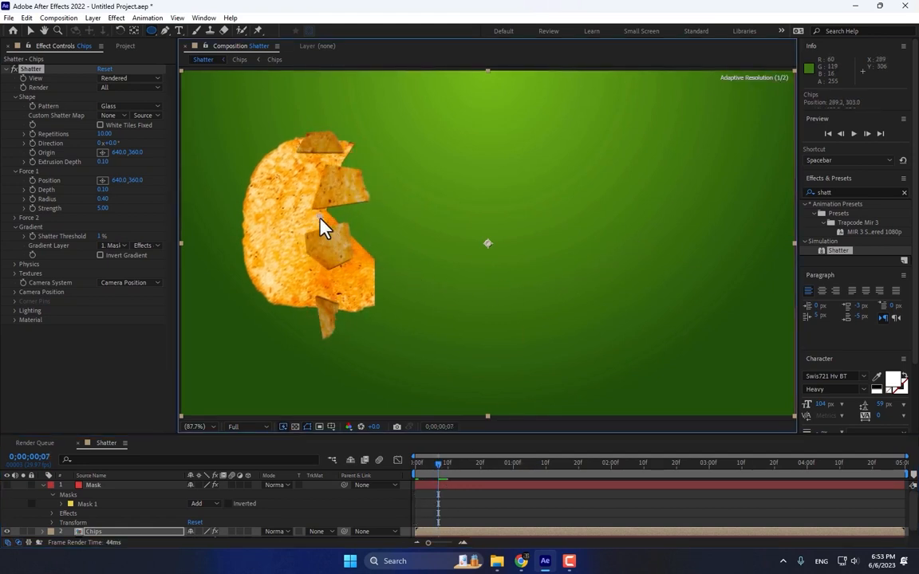
left_click(15, 265)
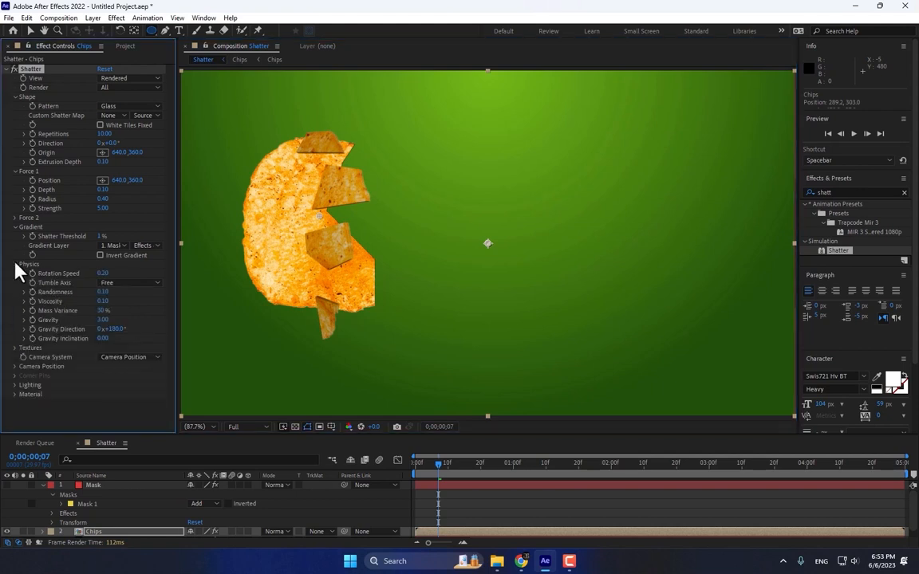
left_click(102, 320)
type("0")
key("Return")
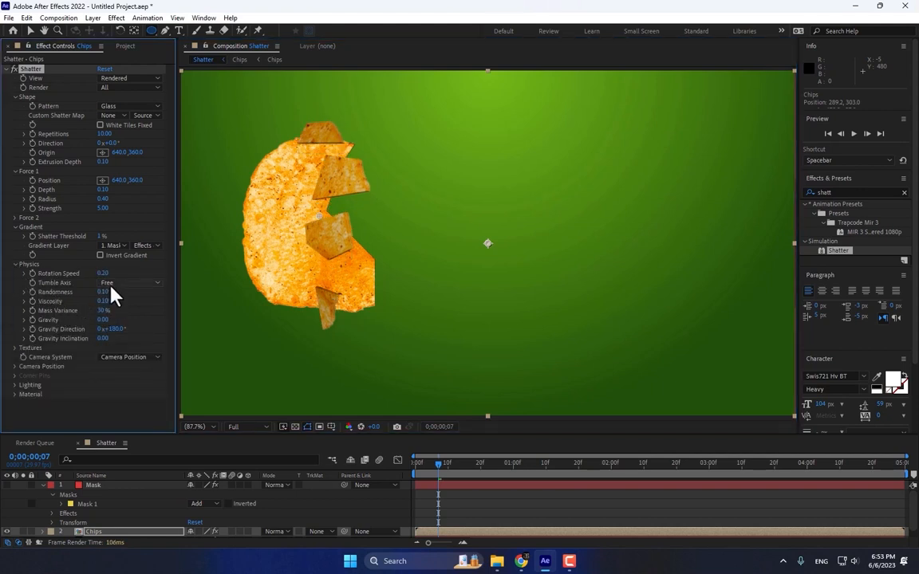
Set the Shatter physics rotation speed to 0.15 and randomness to 0.2.
left_click(106, 276)
type("0.15")
key("Return")
left_click(107, 293)
type("0.2")
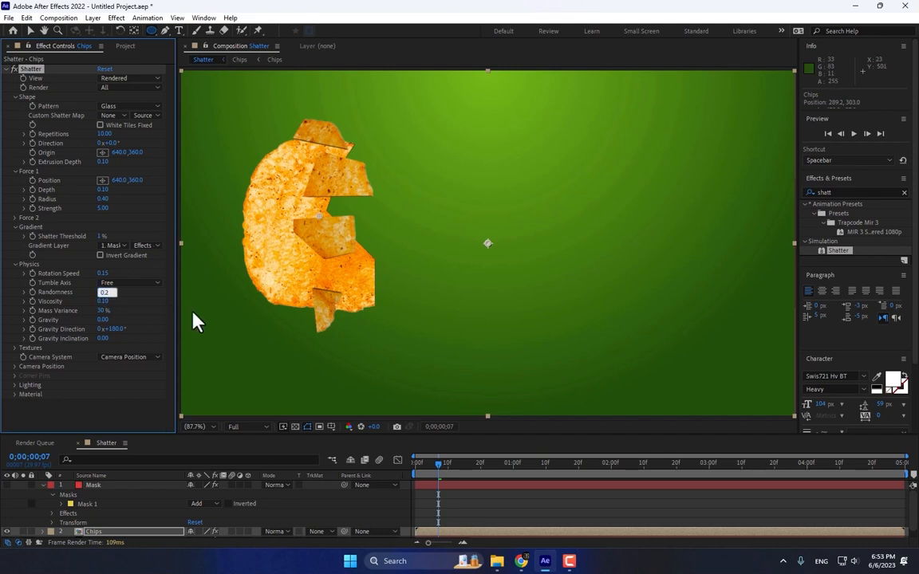
key("Return")
Set the Shatter physics viscosity to 0.5 and the tumble axis to XY.
left_click(103, 301)
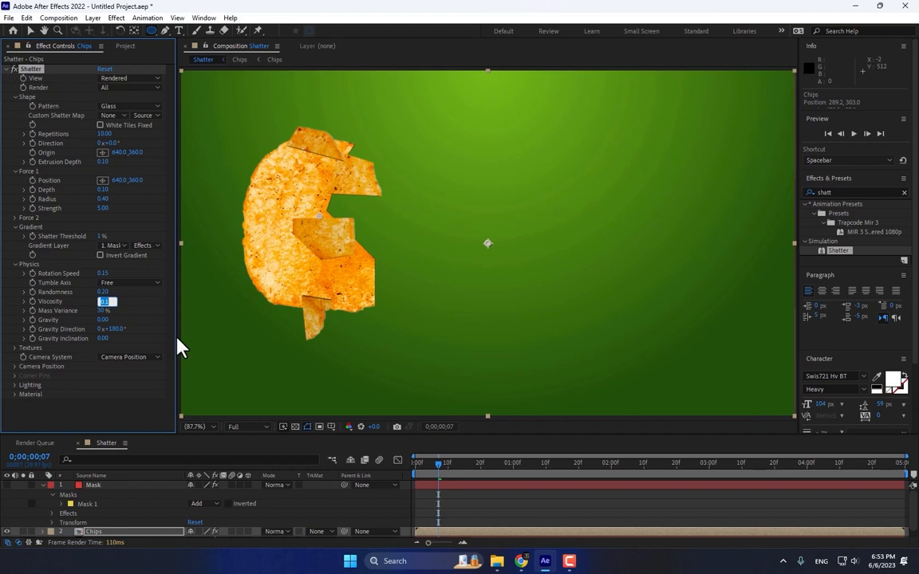
type("0.5")
key("Return")
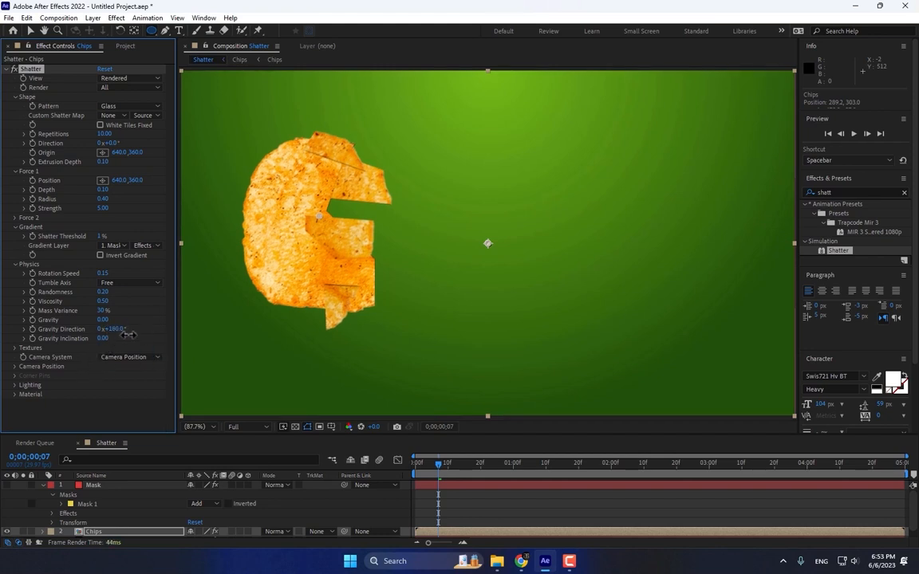
left_click_drag(128, 334, 126, 331)
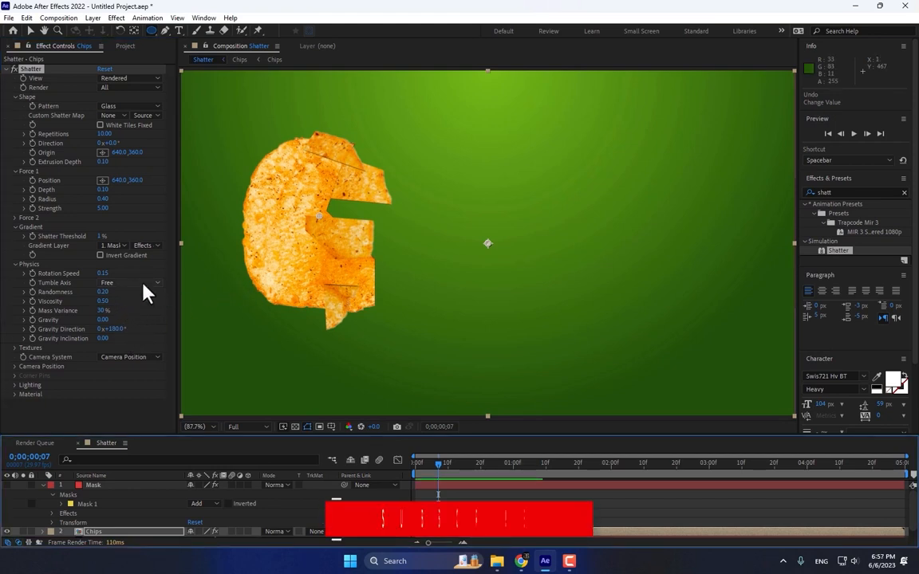
left_click(143, 285)
left_click(139, 352)
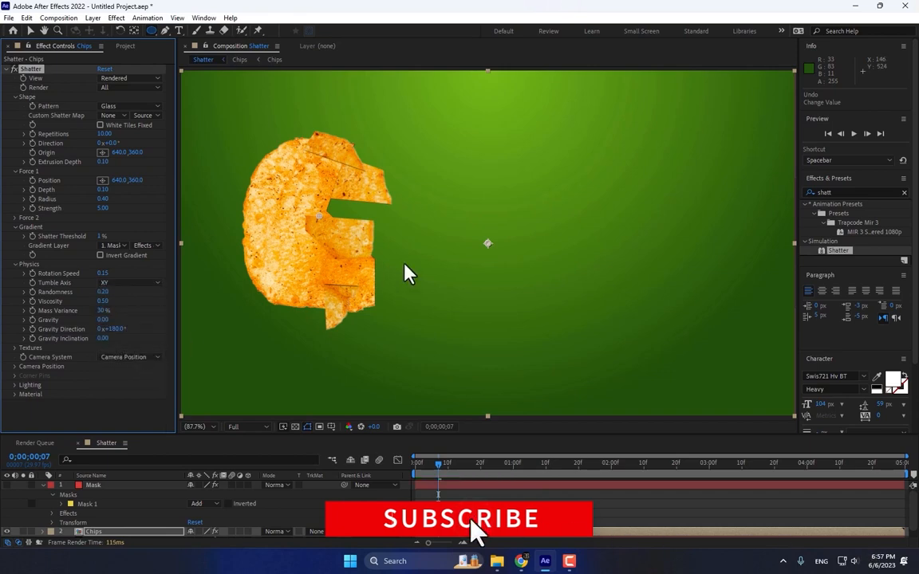
Move the Shatter Force 2 point to about 274, 334 and retune the pattern to 17.3 repetitions with its origin at about 1054, 596.
left_click_drag(489, 252, 441, 324)
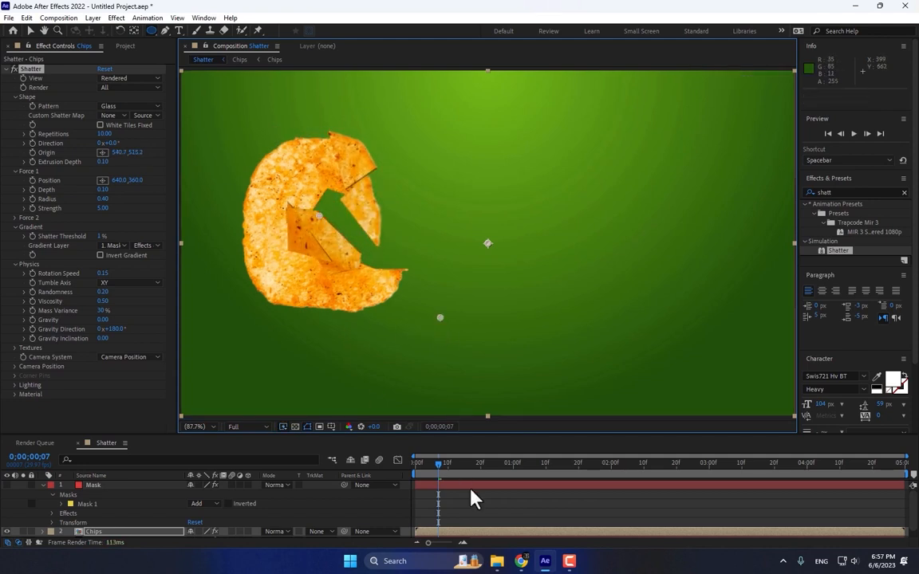
left_click_drag(417, 474, 457, 471)
left_click_drag(103, 133, 202, 142)
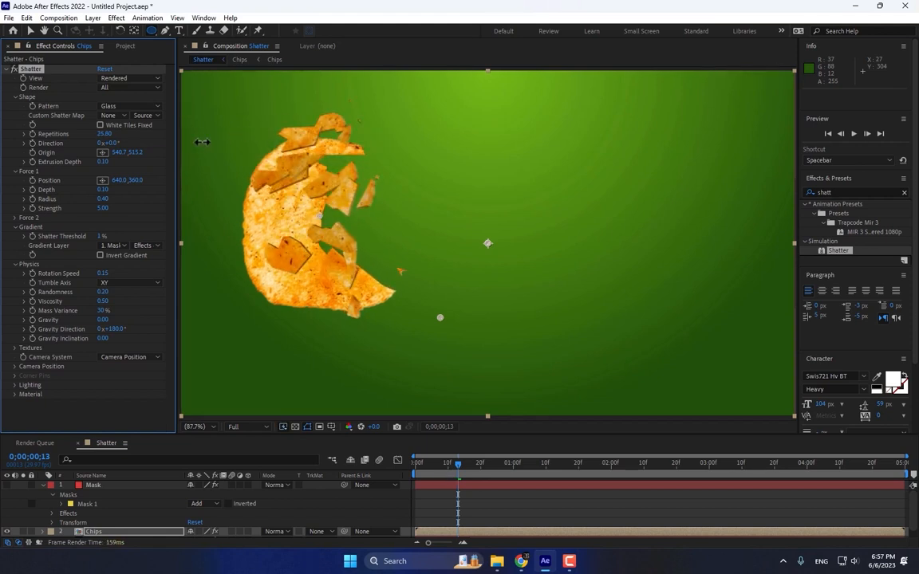
left_click_drag(441, 317, 577, 370)
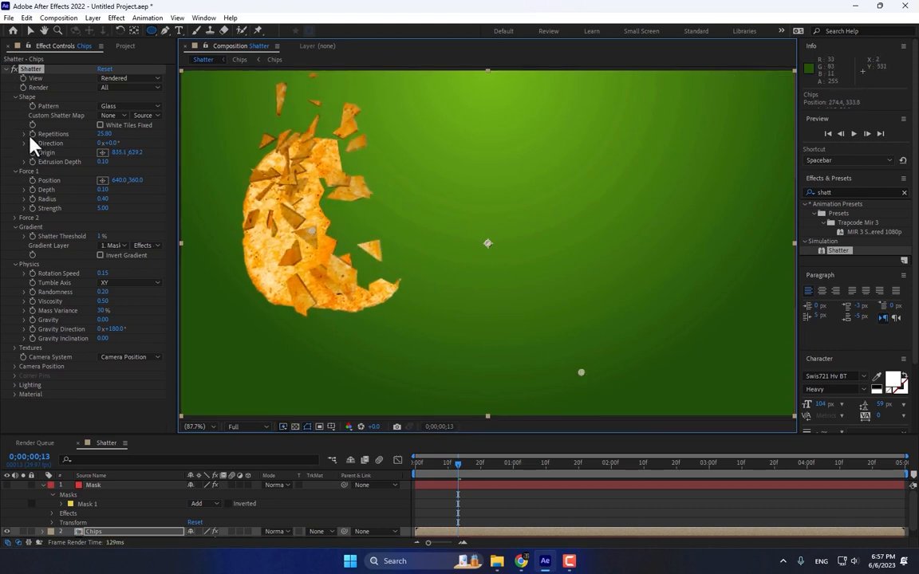
left_click_drag(102, 134, 53, 134)
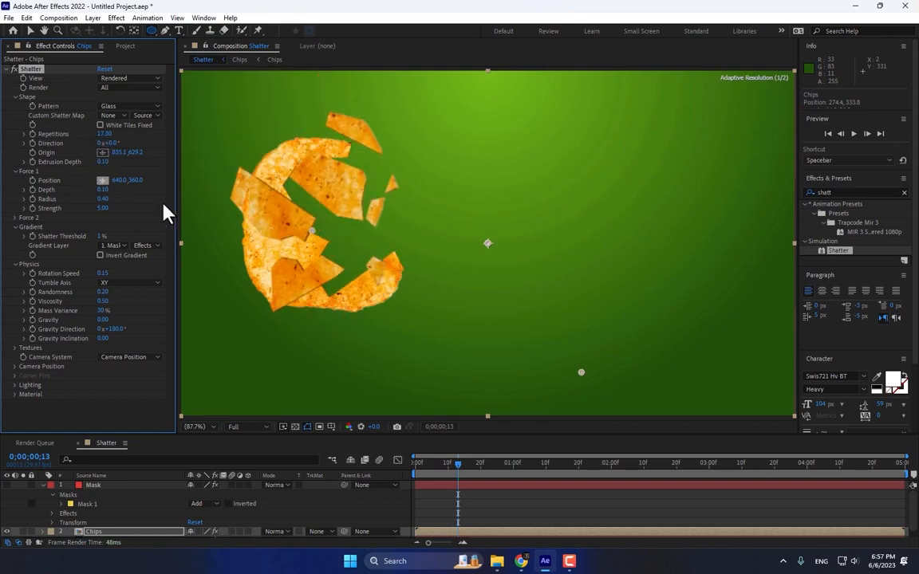
left_click_drag(582, 375, 687, 358)
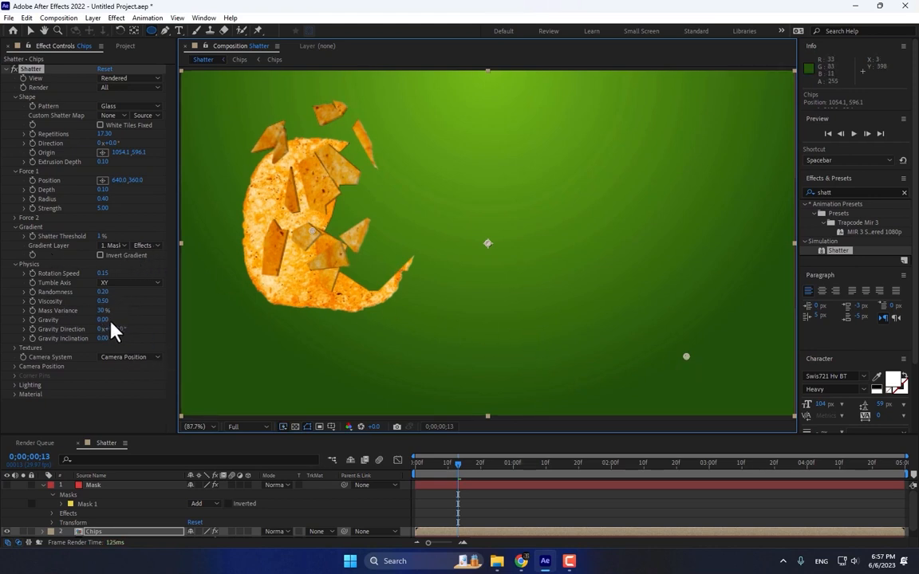
Set the Shatter gravity to 2.9 with a 98° gravity direction and check the drifting pieces up to 0;00;01;13.
left_click_drag(104, 320, 105, 320)
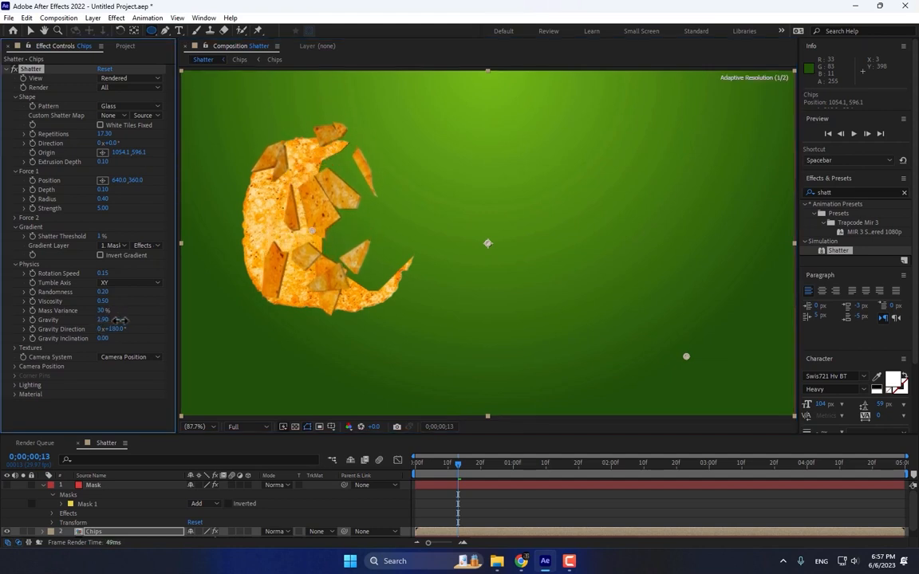
left_click(116, 330)
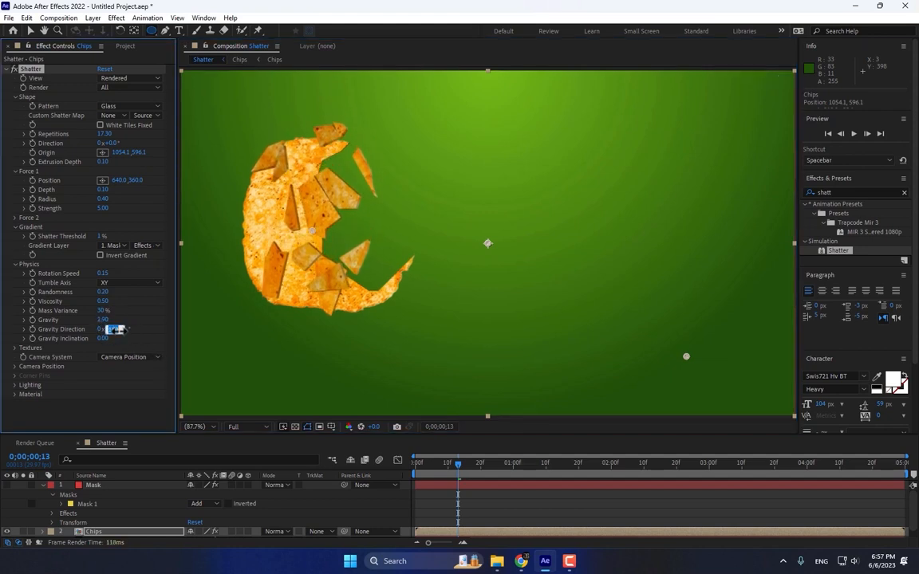
type("90")
key("Return")
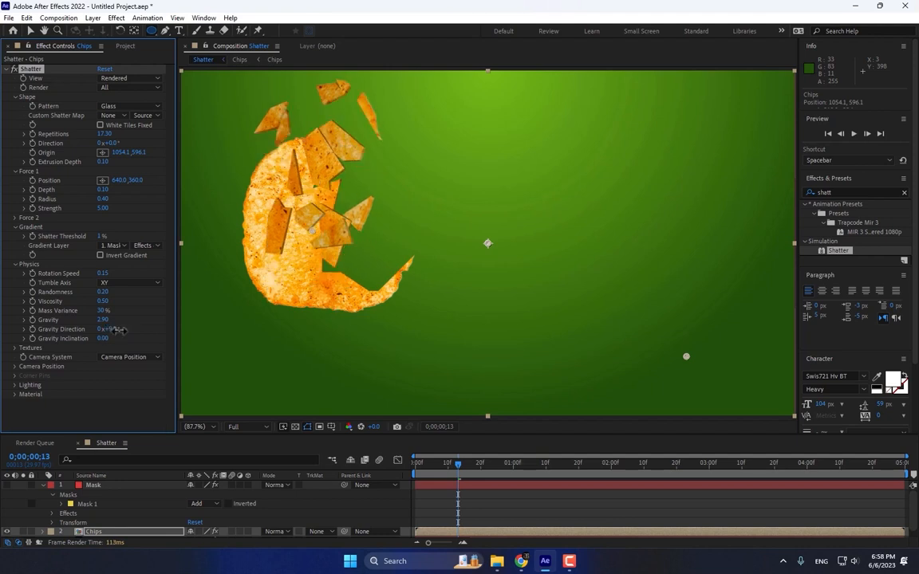
left_click_drag(425, 471, 474, 467)
left_click_drag(118, 329, 167, 335)
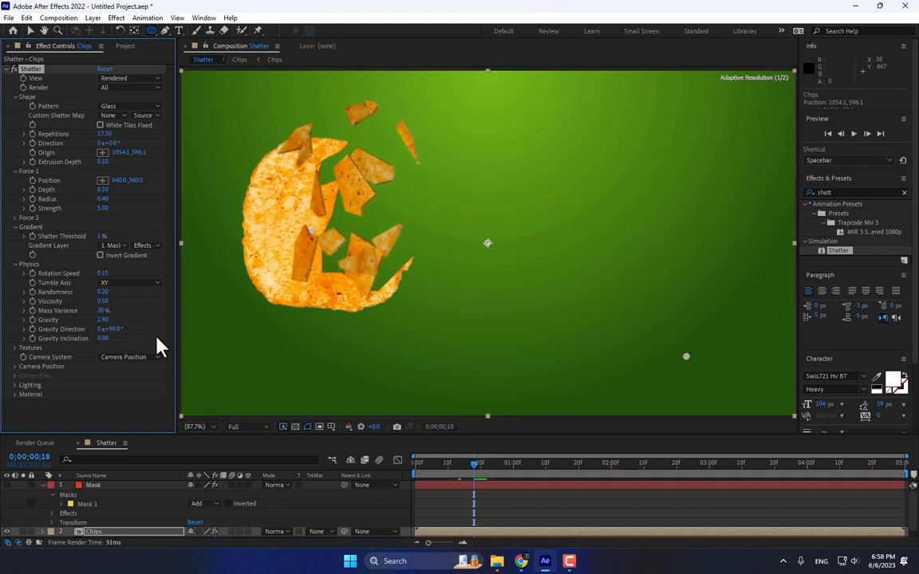
key("Home")
left_click_drag(429, 466, 556, 469)
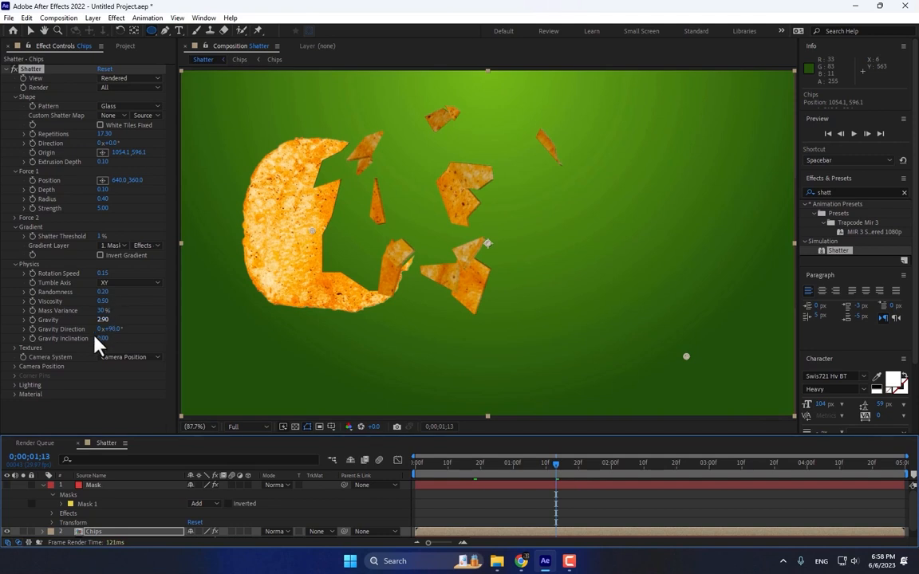
Duplicate the Chips layer that carries the Shatter effect.
left_click(96, 532)
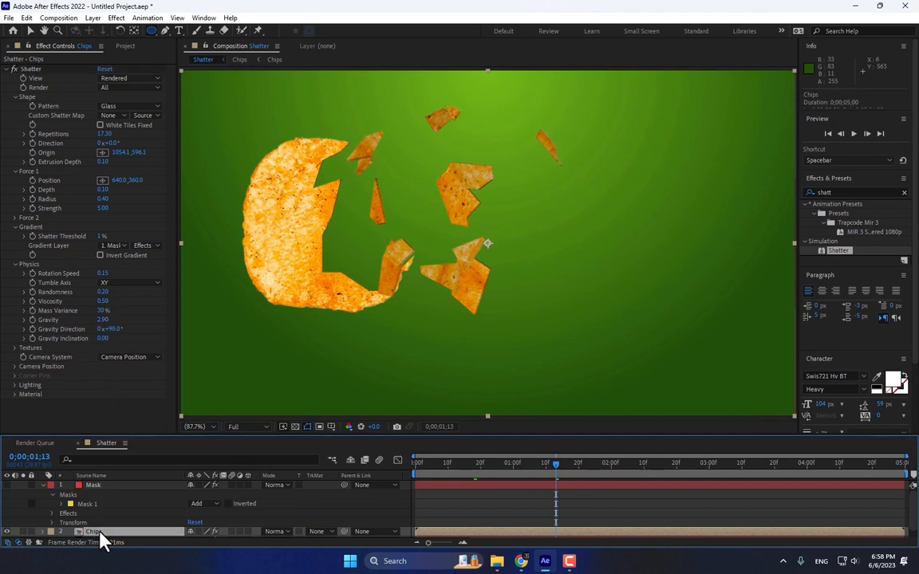
scroll(107, 523, "down", 1)
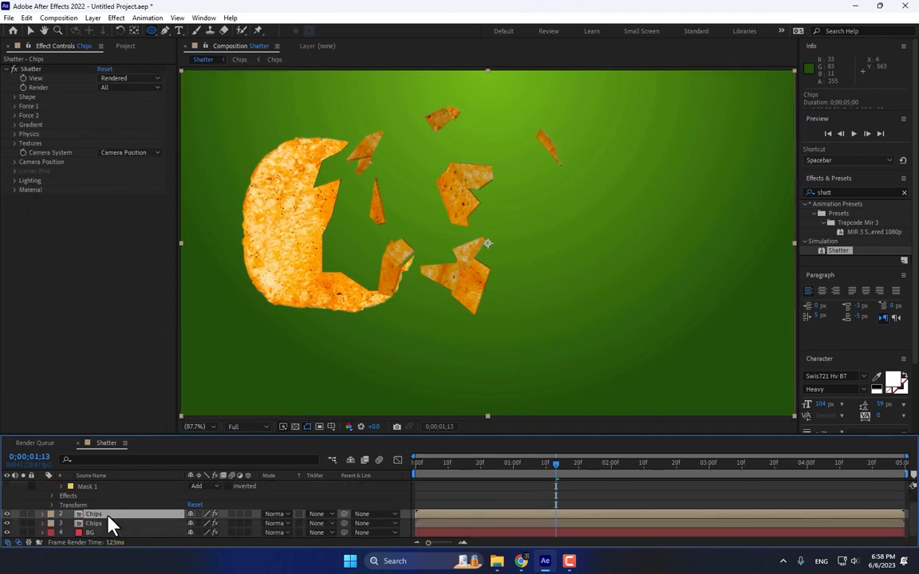
scroll(109, 523, "up", 1)
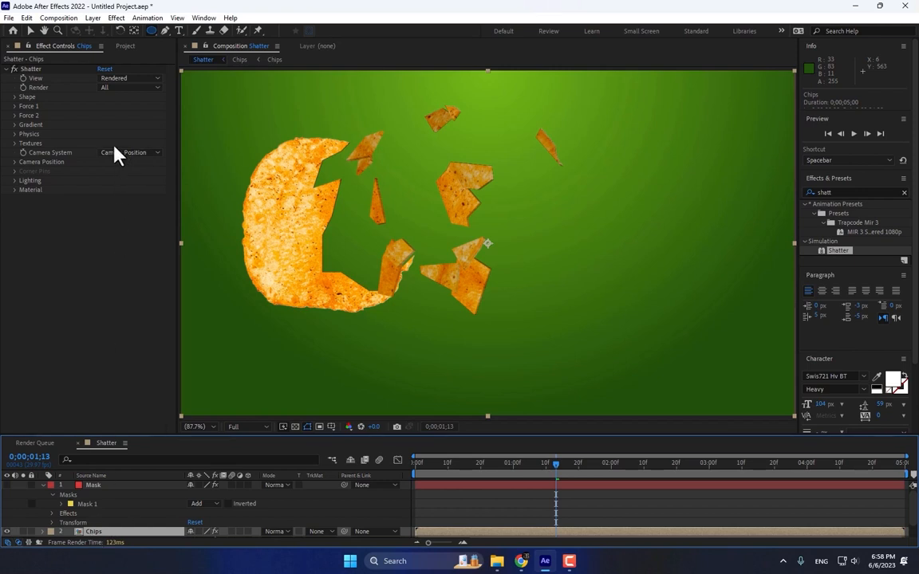
Set the upper Chips layer's Shatter extrusion depth to 0 and repetitions to 200 for small crumbs.
left_click(14, 105)
left_click(14, 97)
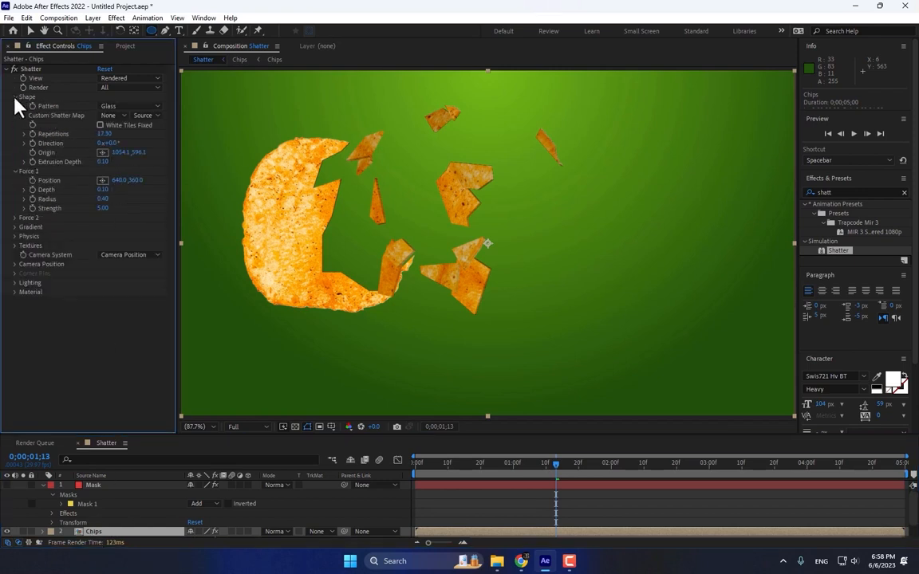
left_click(103, 162)
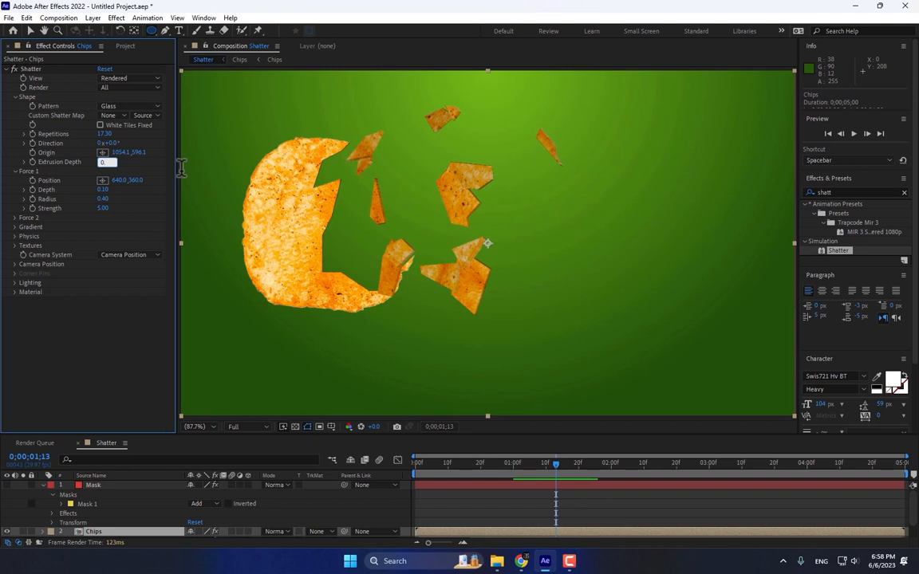
key("Return")
left_click(105, 134)
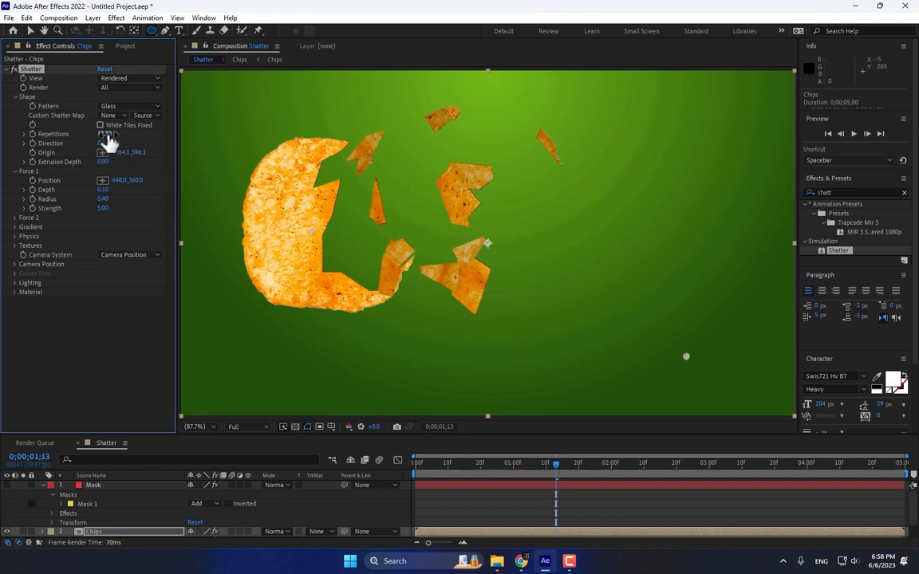
type("200")
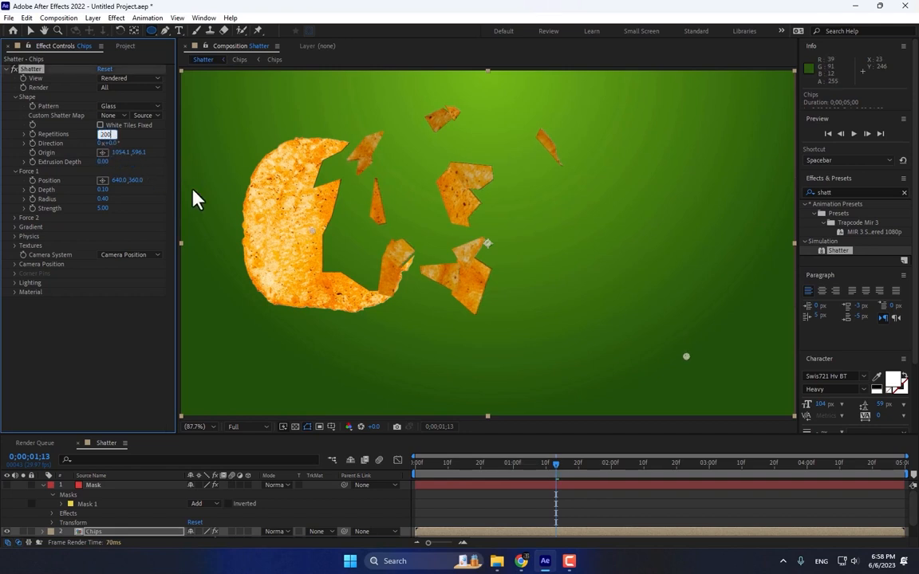
key("Return")
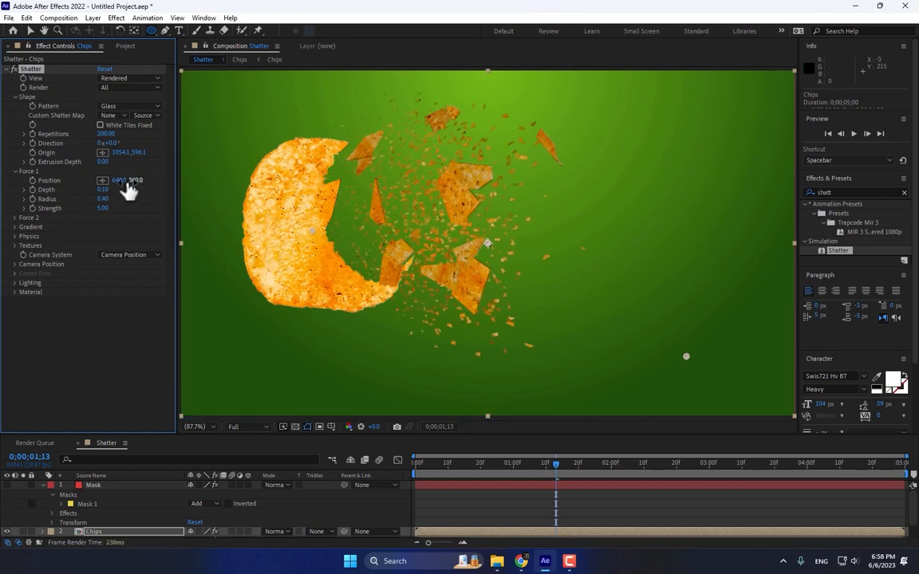
Set the crumb layer's Shatter viscosity to 0.6 and rotation speed to 0.1.
left_click(15, 237)
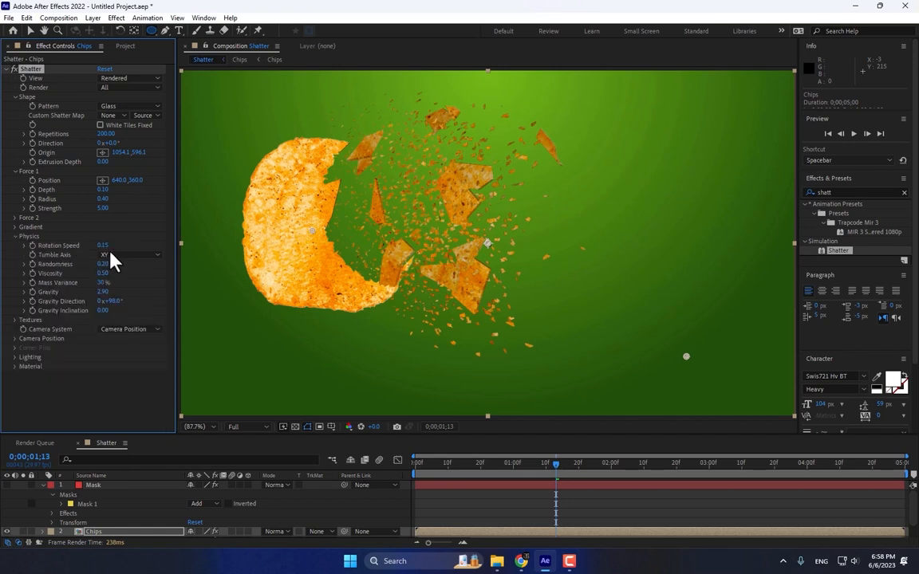
left_click(104, 274)
type("0.6")
key("Return")
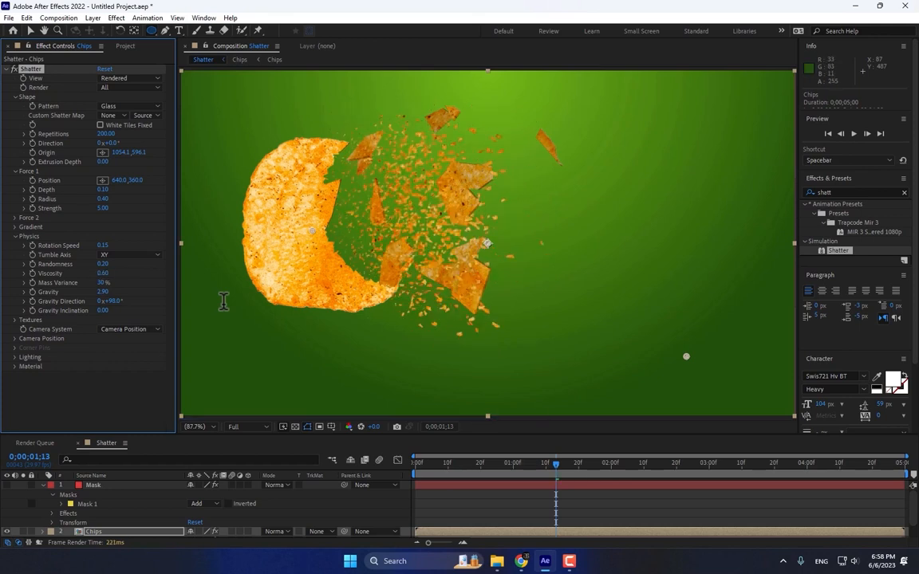
left_click(107, 246)
type("0")
key("Return")
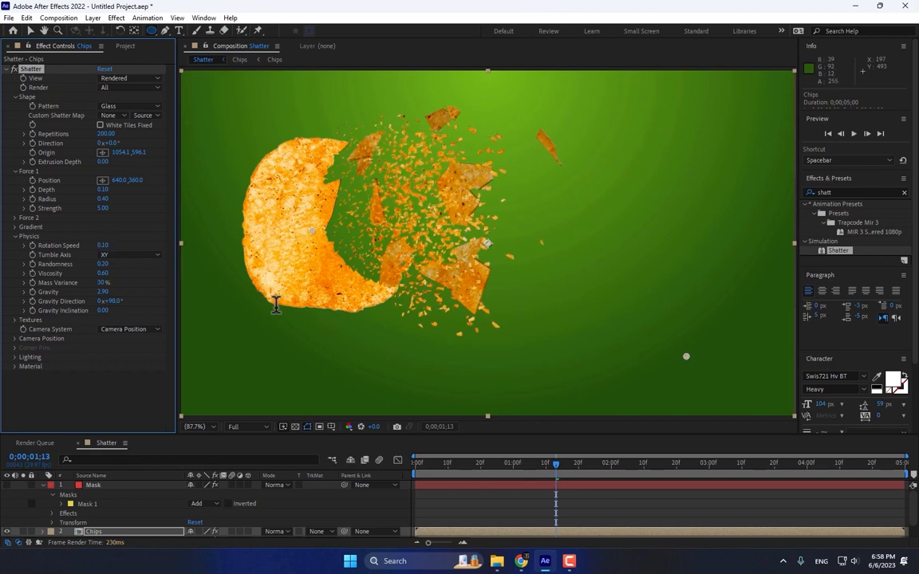
Set the crumb layer's Shatter randomness to 0.3.
left_click(103, 273)
left_click(127, 275)
left_click(110, 263)
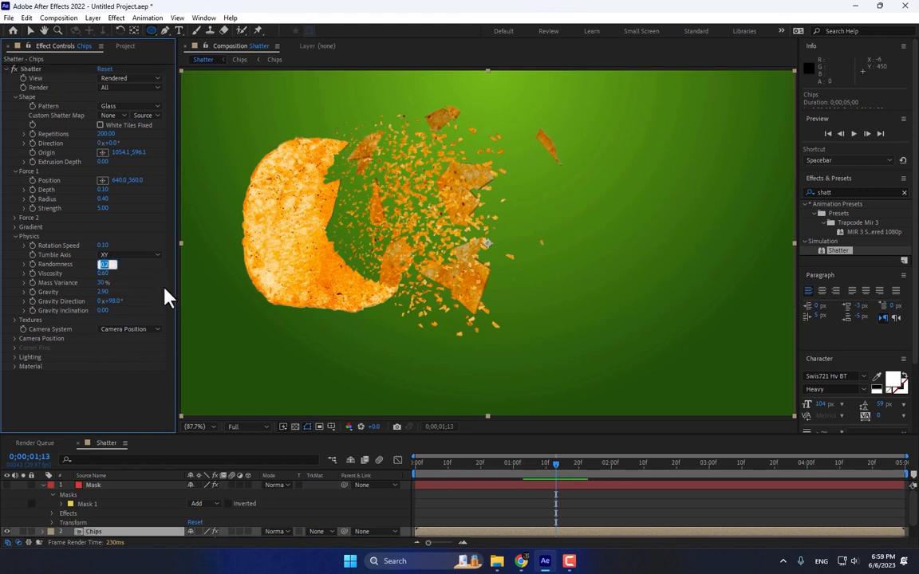
type("0.3")
key("Return")
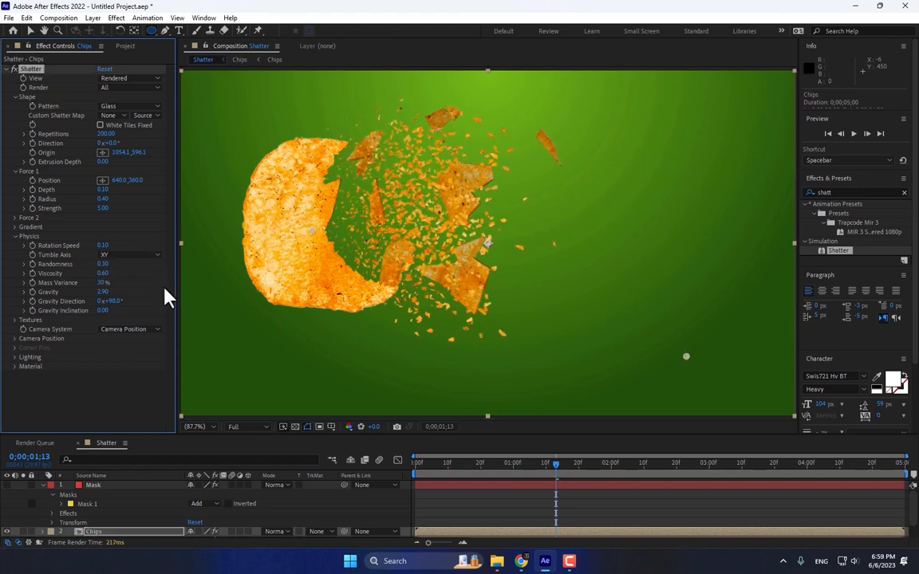
Play the Shatter composition from its first frame to review the combined chip and crumb break.
left_click(385, 472)
key("Home")
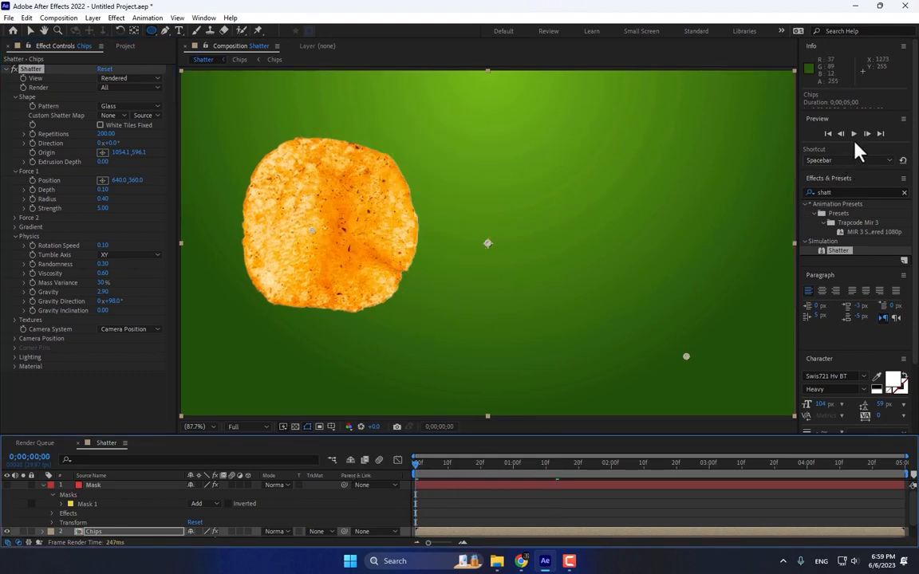
left_click(853, 134)
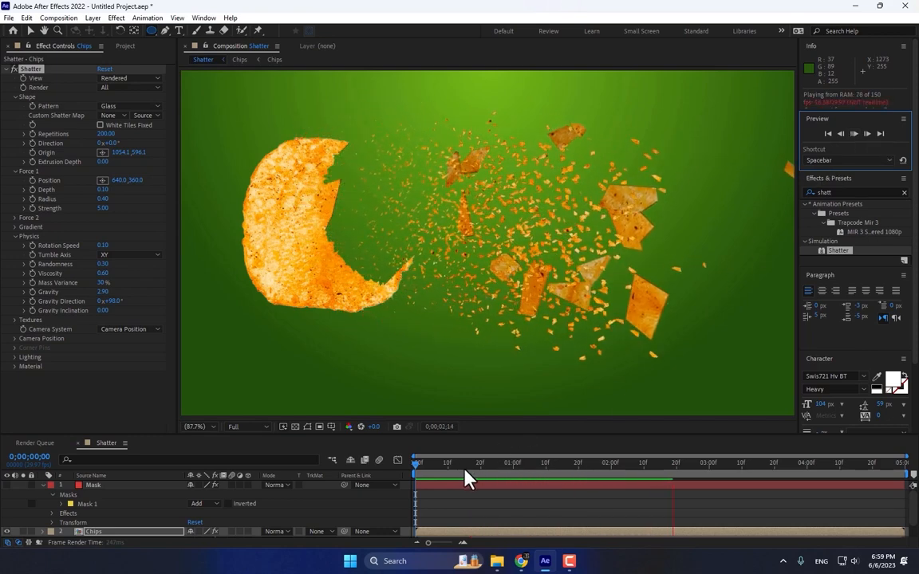
Set the crumb layer's Shatter gravity to 1 while viewing the break at 0;00;00;09.
left_click(401, 477)
left_click_drag(421, 467, 445, 468)
left_click(103, 292)
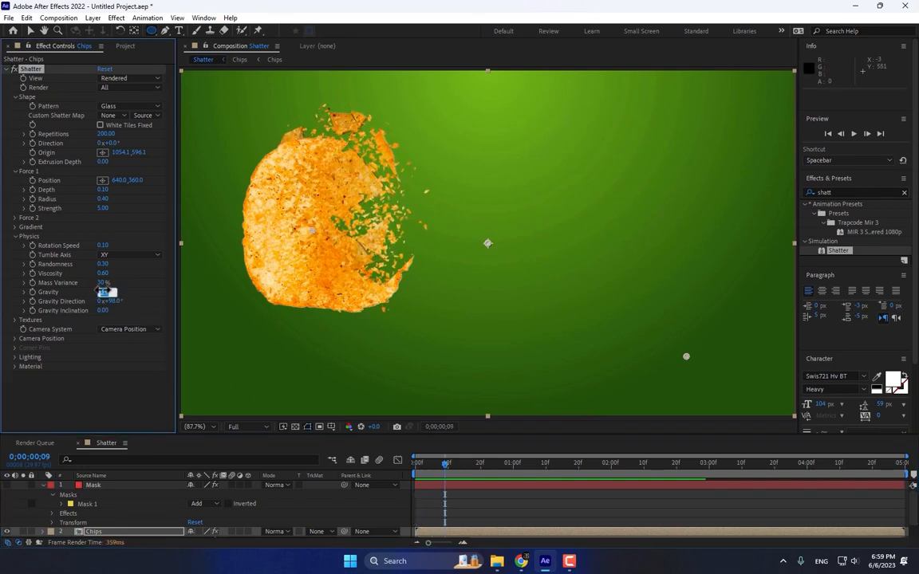
type("1")
key("Return")
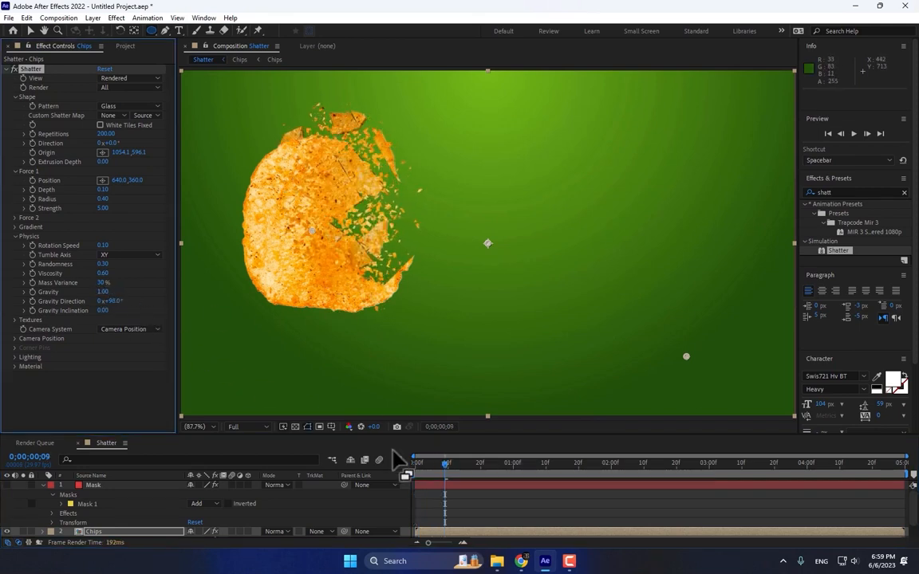
Return to the first frame and enable motion blur for the Mask layer and both Chips layers.
left_click(420, 467)
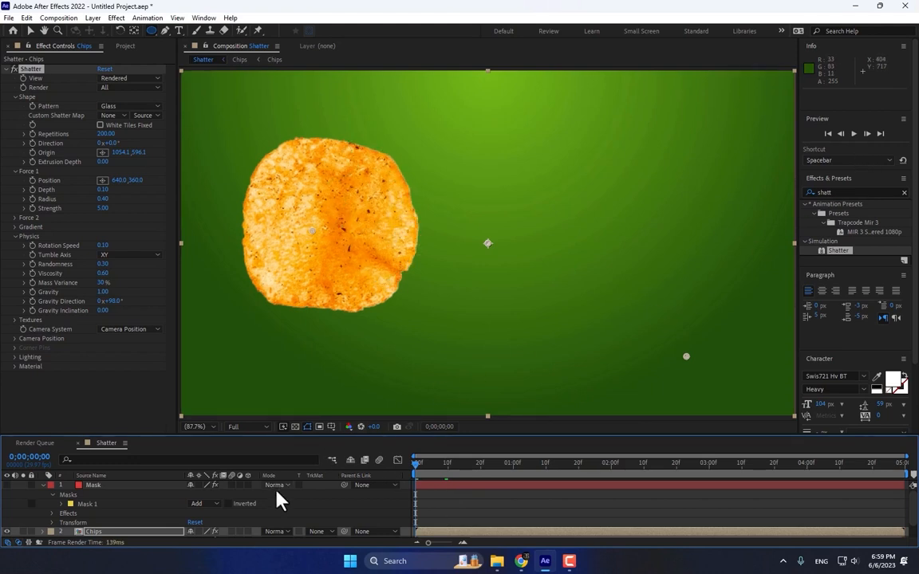
left_click(232, 486)
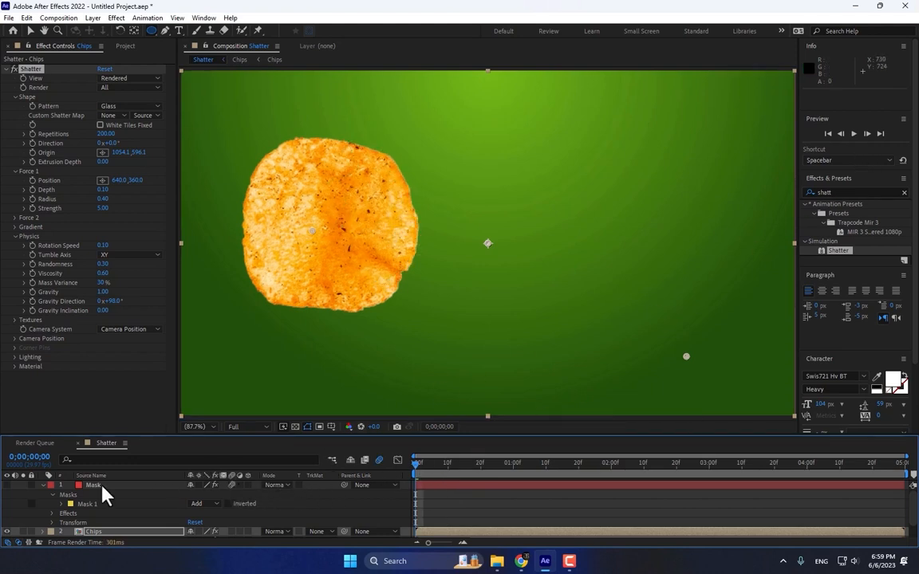
left_click(42, 486)
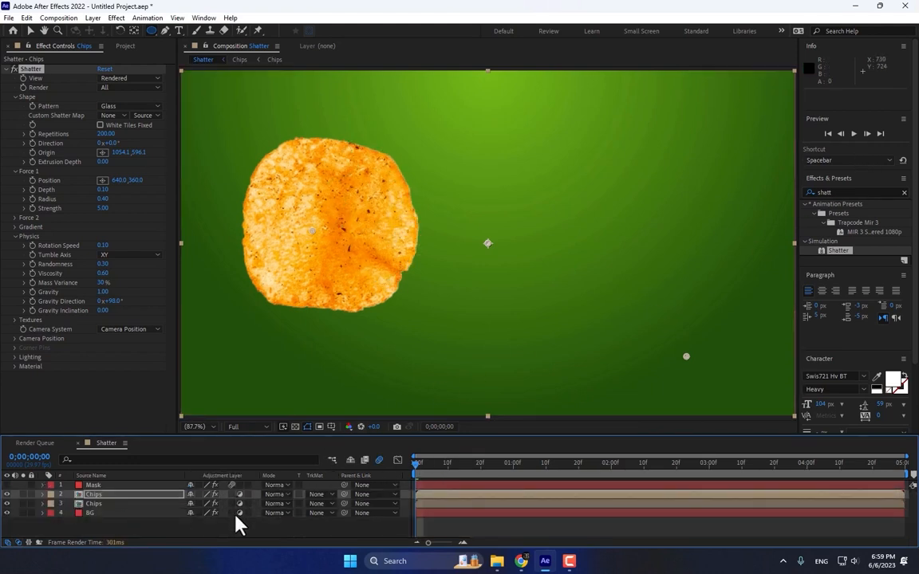
mouse_move(240, 495)
left_mouse_down()
mouse_move(239, 513)
mouse_move(234, 505)
left_mouse_up()
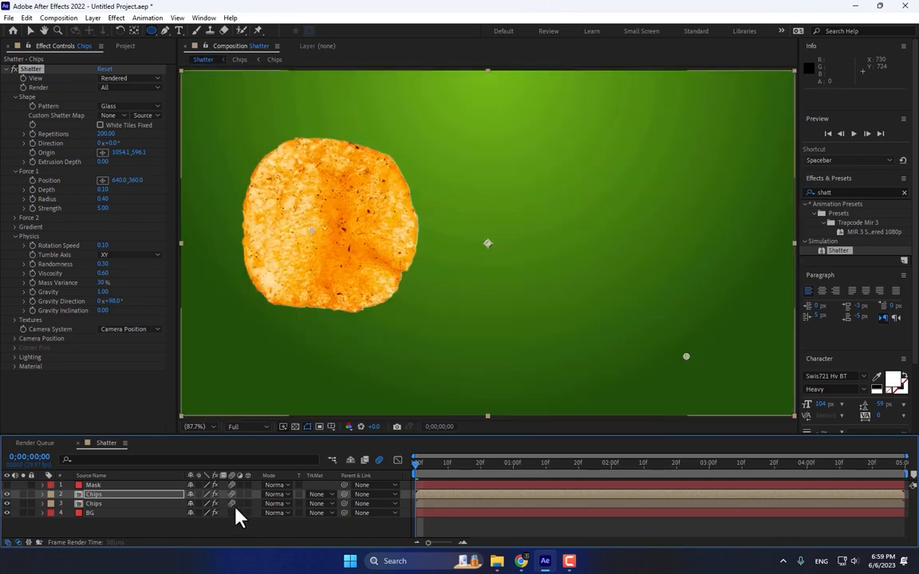
Preview the break and set the crumb layer's Shatter viscosity to 0.5 while viewing 0;00;01;08.
left_click(854, 133)
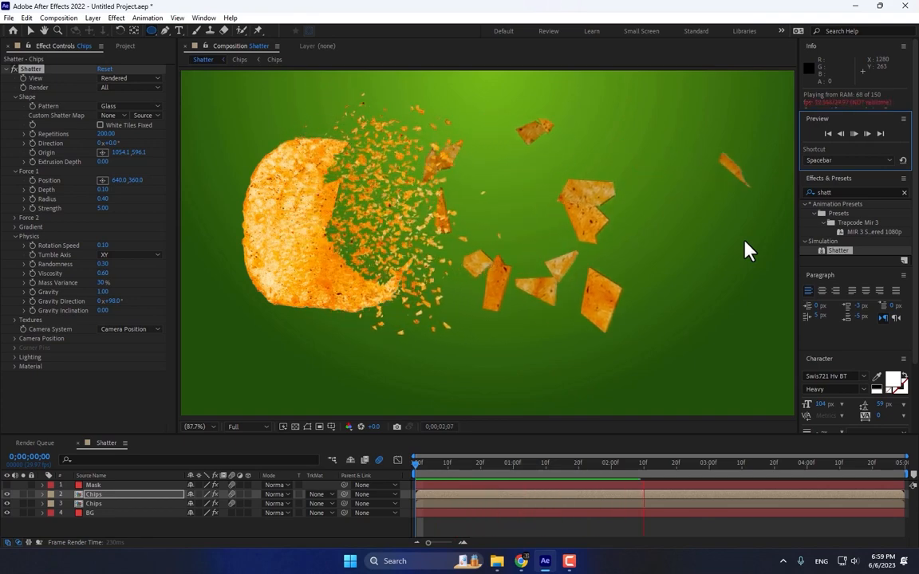
left_click_drag(445, 470, 540, 468)
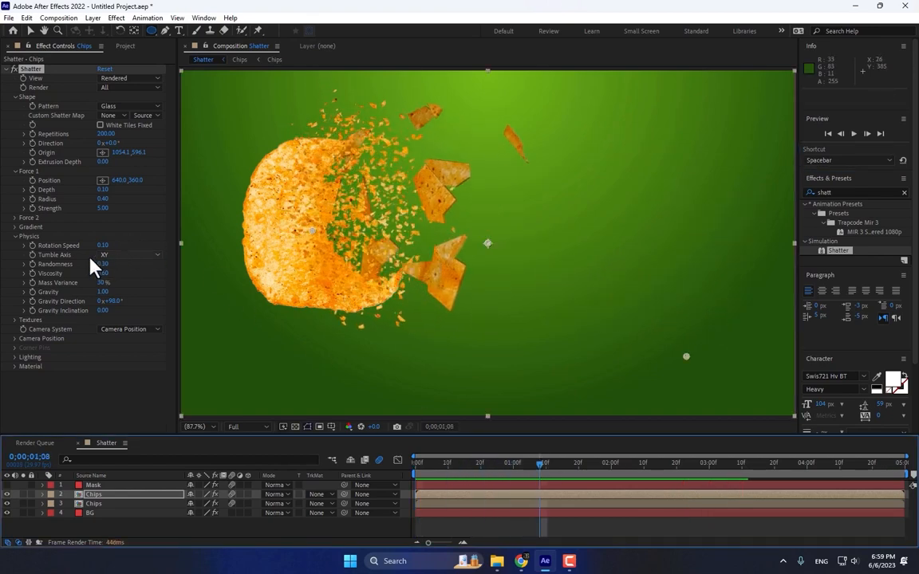
left_click(104, 274)
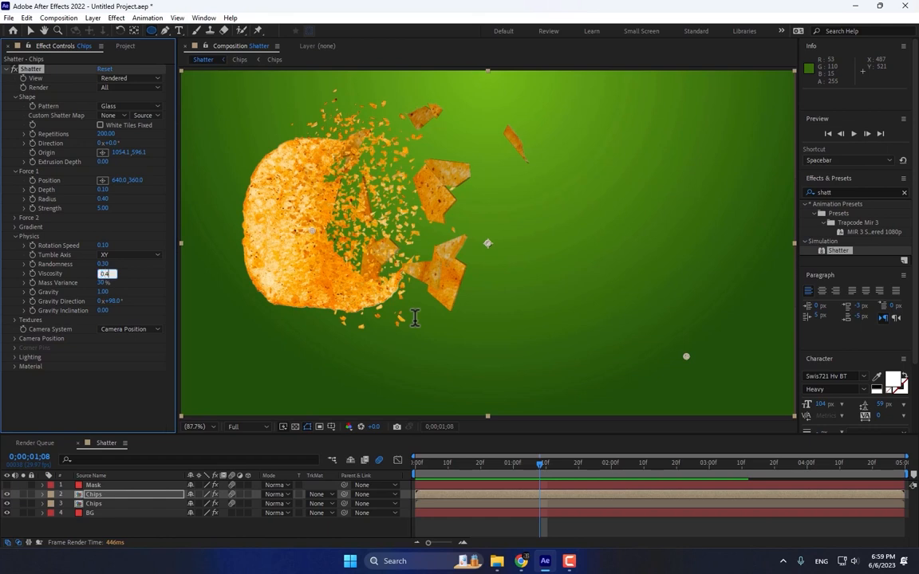
type("0.4")
key("Return")
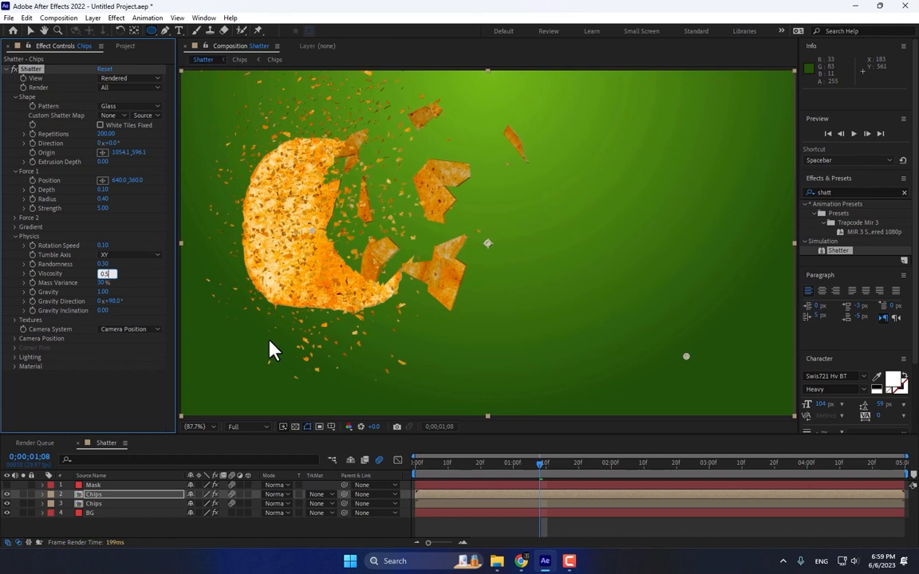
key("Return")
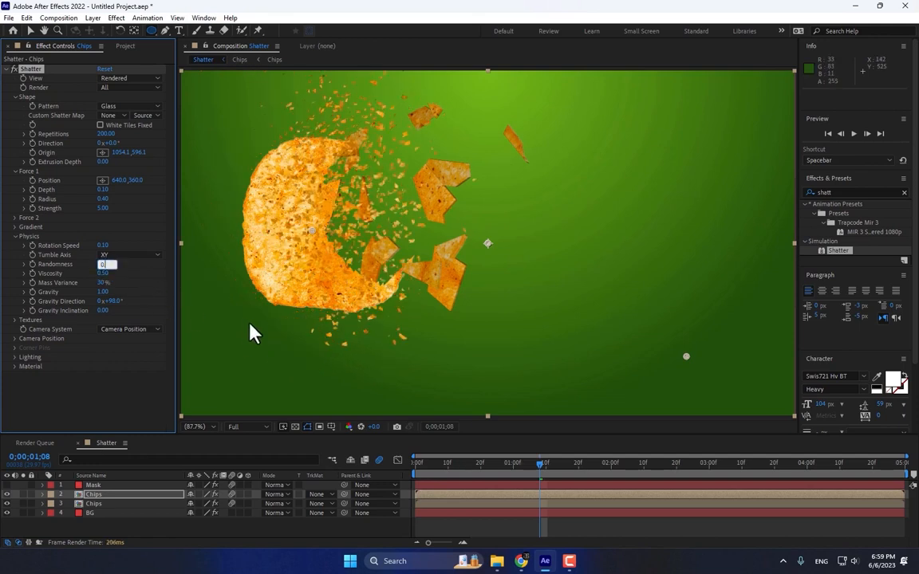
Set the crumb layer's Shatter randomness to 0.4 and play the composition to check the spread.
type(".5")
key("Return")
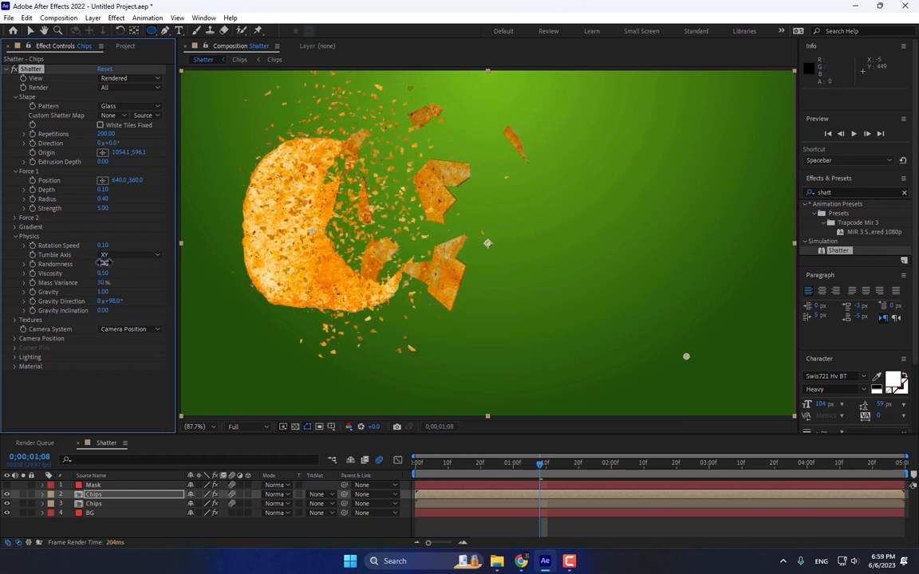
left_click(855, 137)
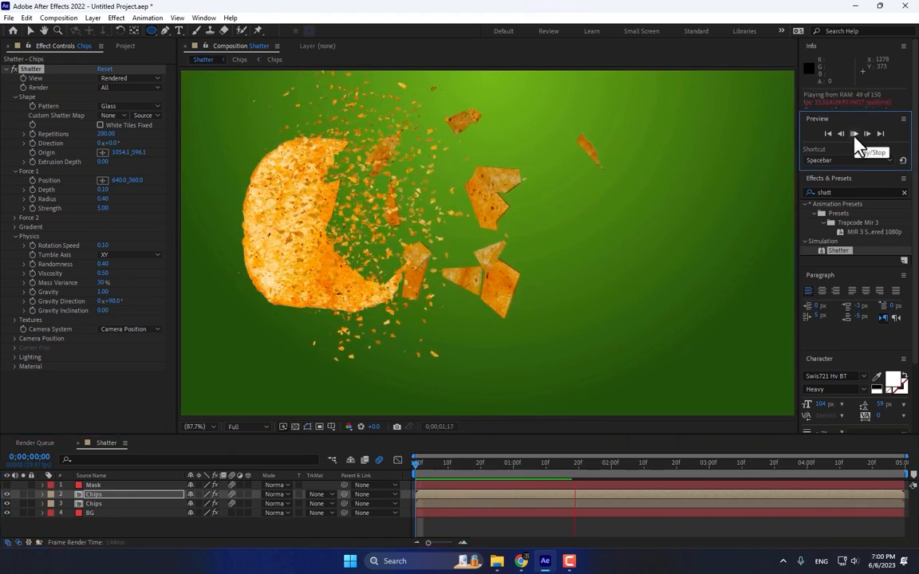
Set the Shatter gravity of the large-piece Chips layer to 1.
left_click(80, 494)
left_click(89, 504)
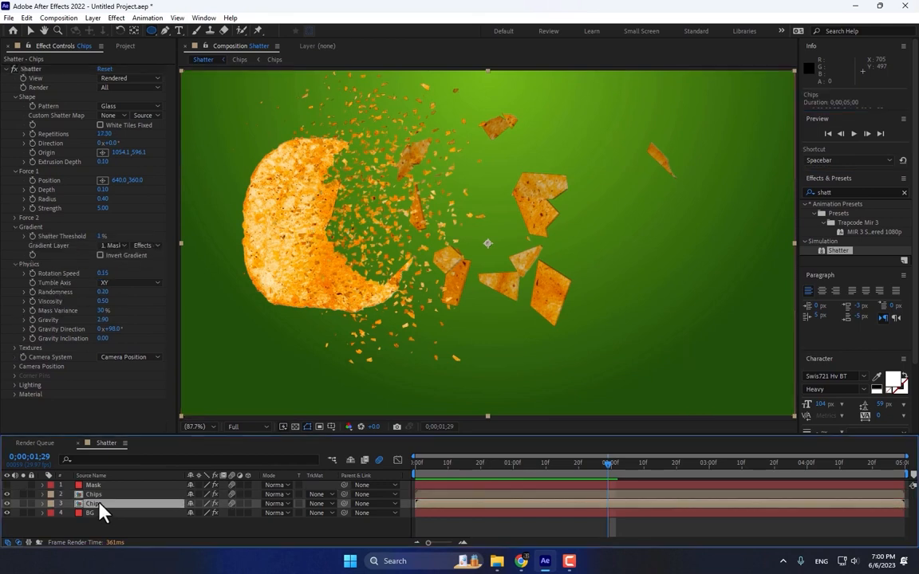
left_click(104, 320)
type("1")
key("Return")
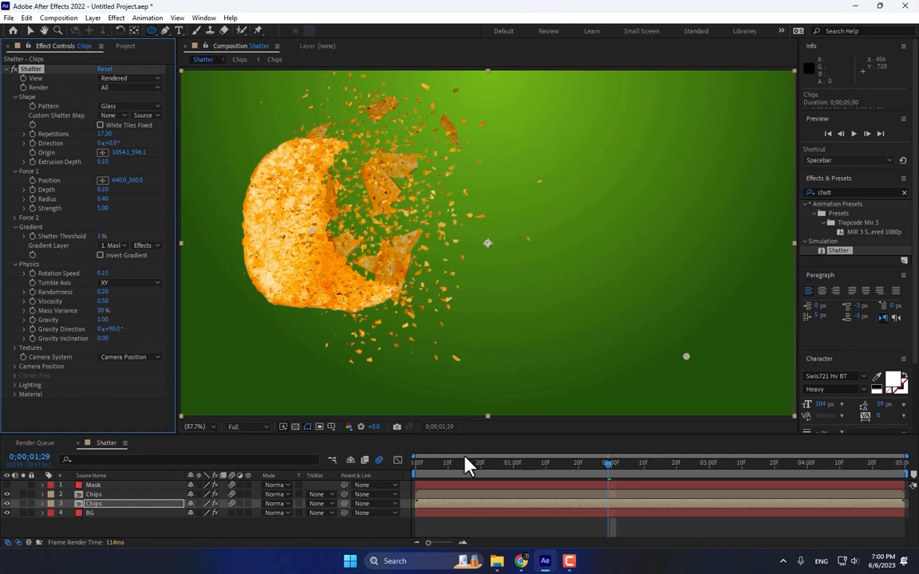
Set the crumb layer's Shatter gravity to 1.2 after trying 1.3.
left_click(93, 495)
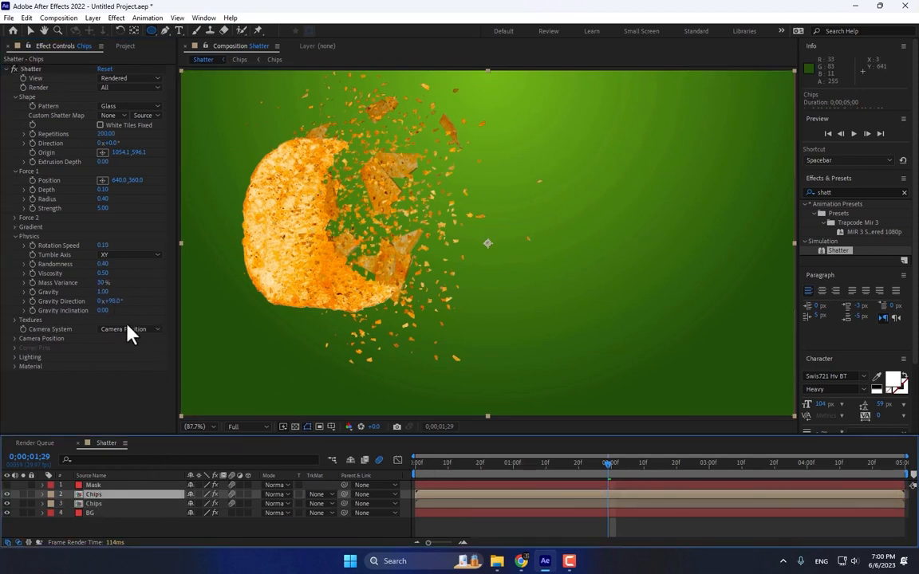
left_click(102, 292)
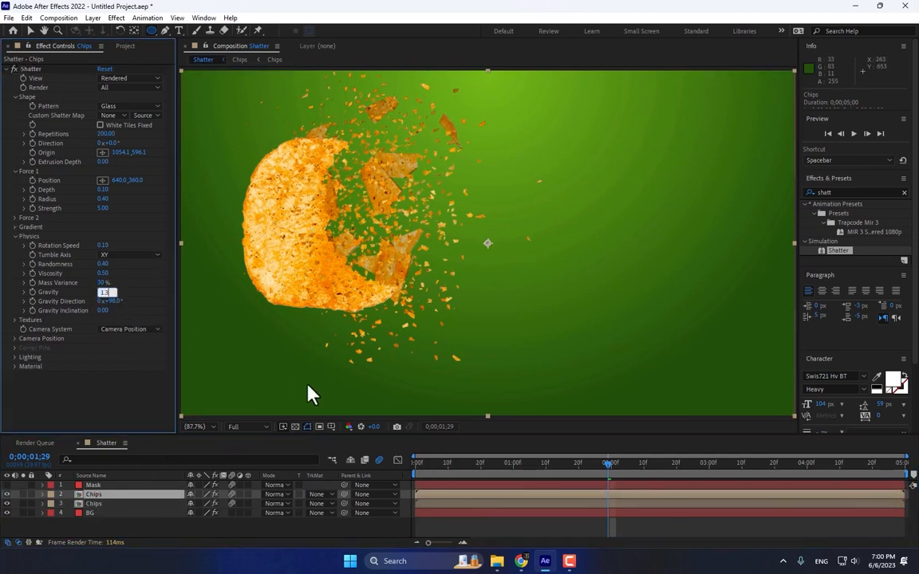
type("1.3")
key("Return")
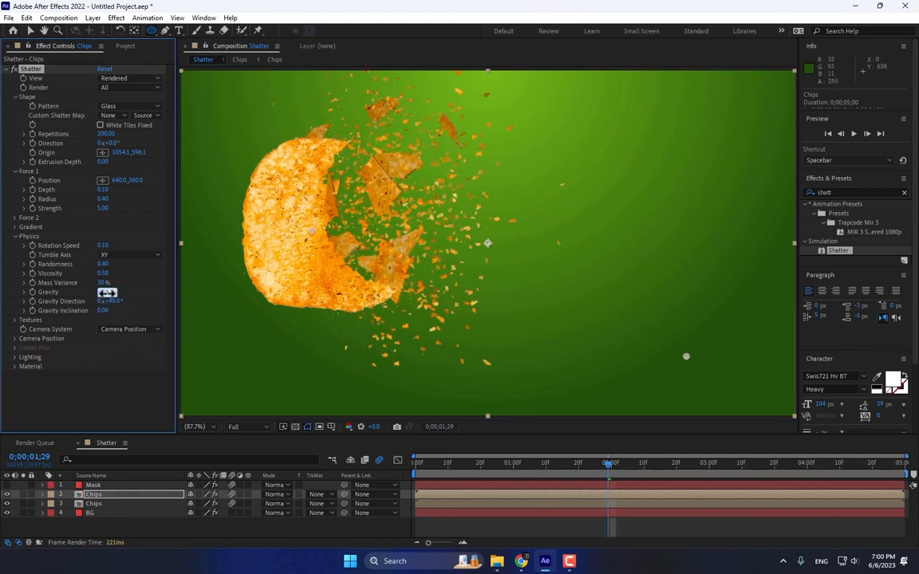
type("1.2")
key("Return")
Play the composition from its first frame to review the break, and stop the playhead at 0;00;02;26.
left_click_drag(435, 464, 402, 467)
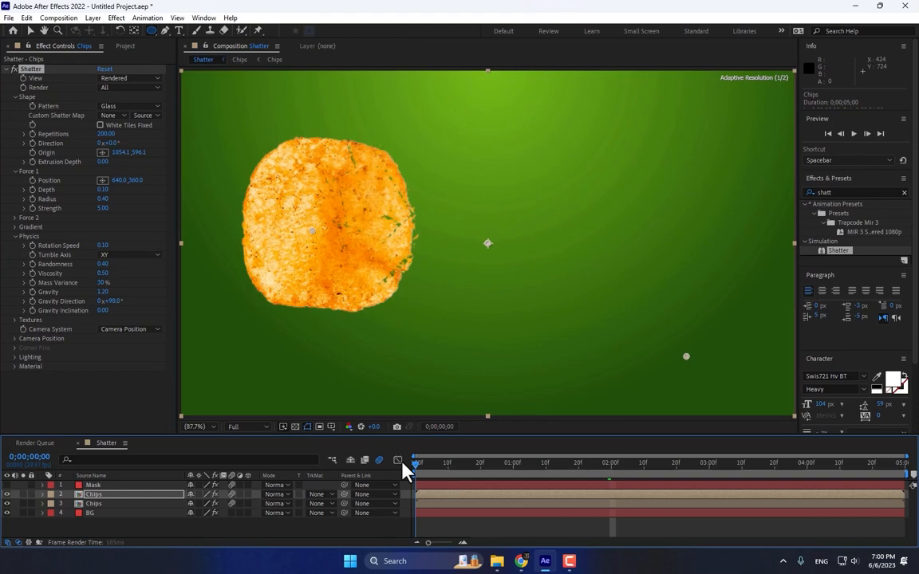
left_click(853, 134)
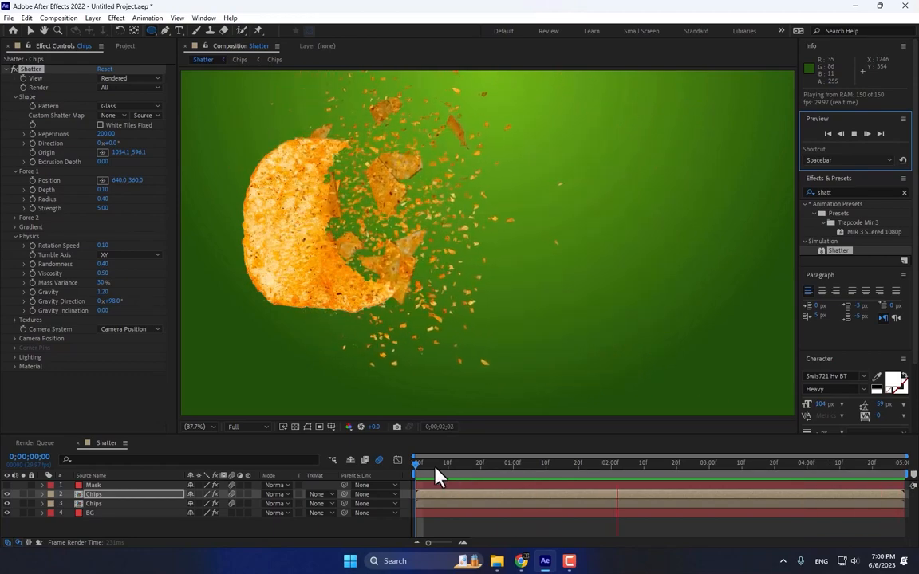
key("space")
left_click_drag(438, 467, 697, 456)
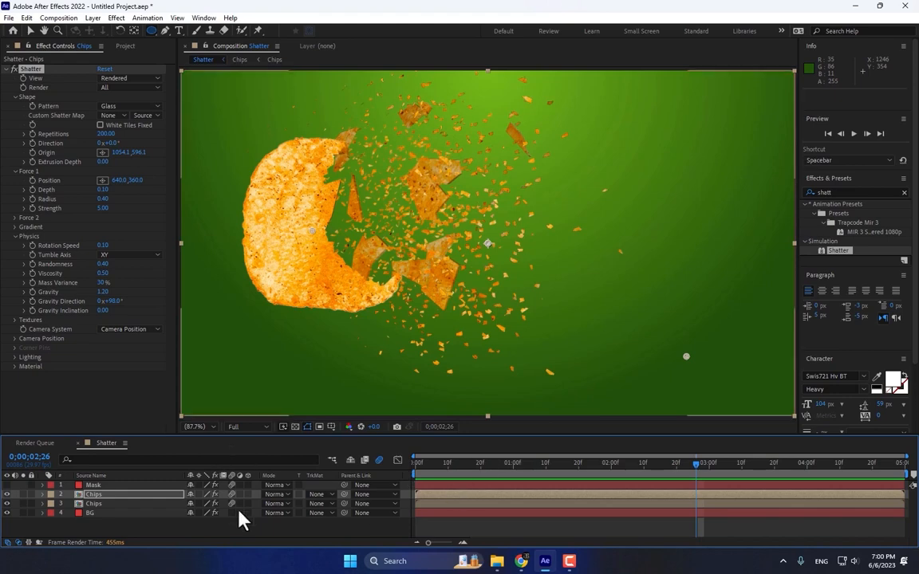
Create a 1280 by 720 px near-black solid named Shadow, sampling its colour from the screen.
key("ctrl+y")
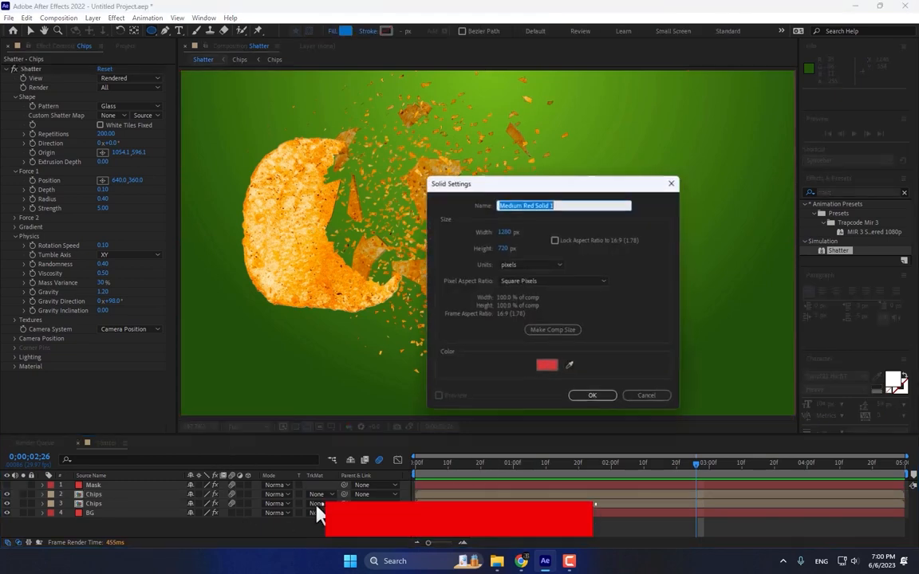
type("S")
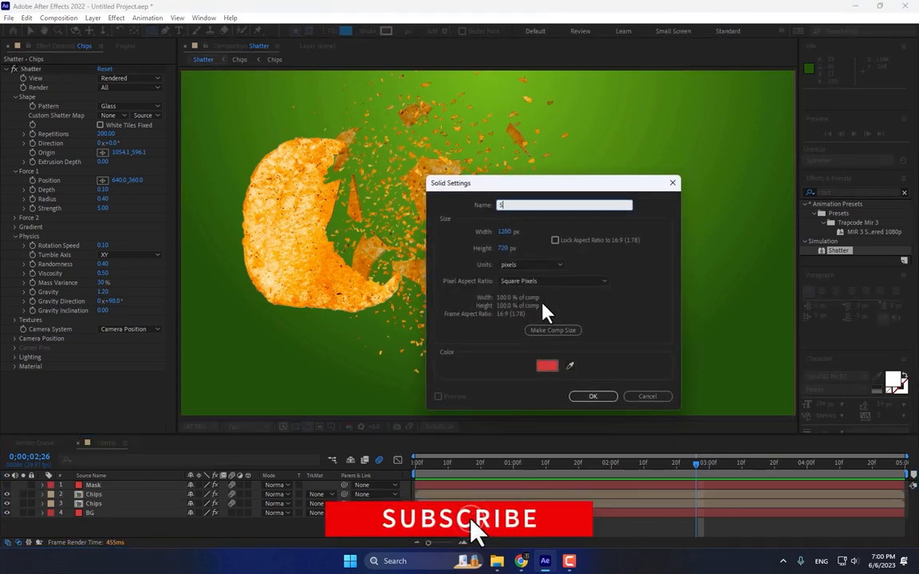
type("hadow")
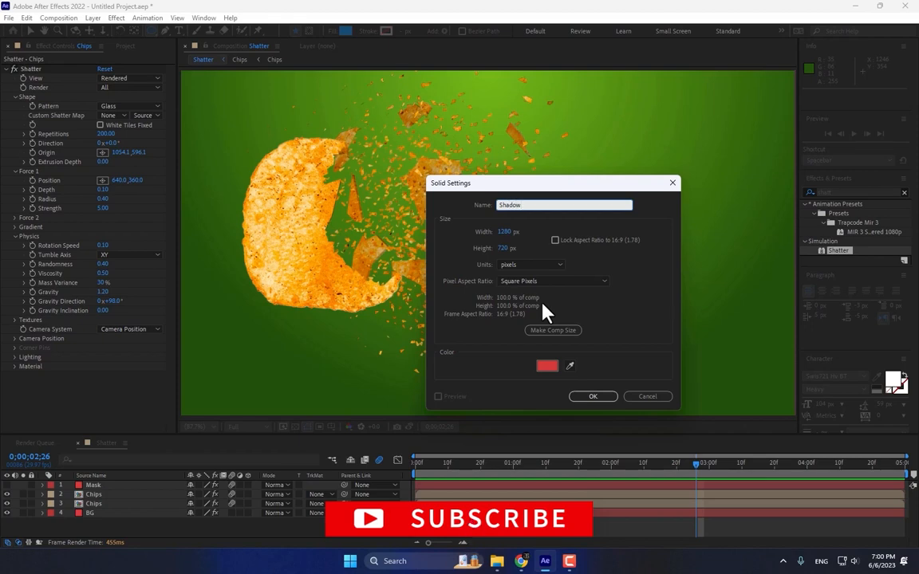
left_click(569, 365)
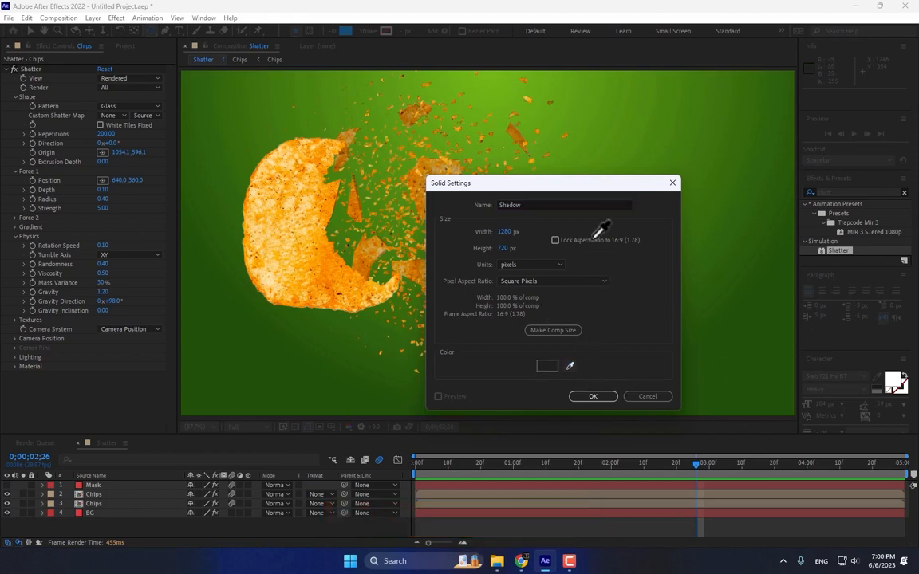
left_click(605, 395)
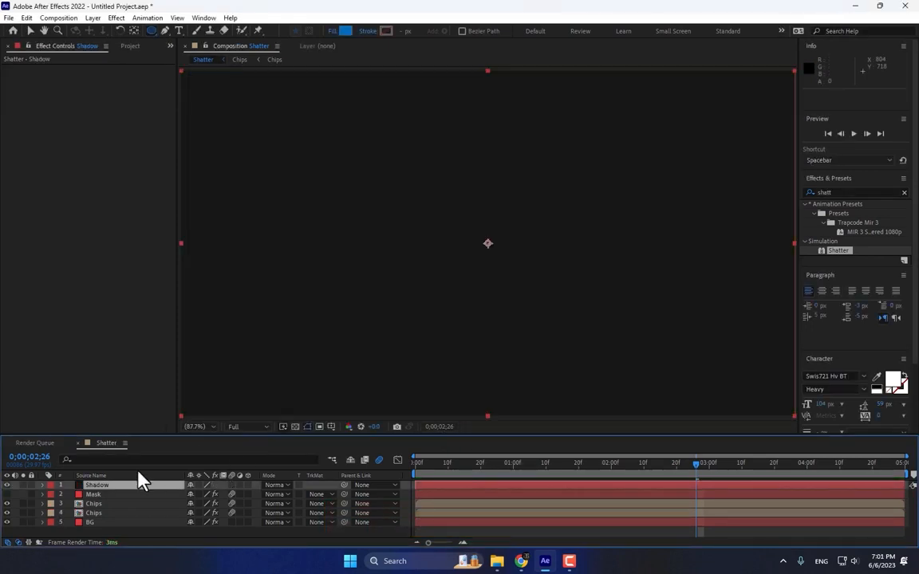
Place the Shadow layer directly above BG and mask it with a flat ellipse about 785 by 106 px beneath the chip.
left_click_drag(138, 482, 98, 519)
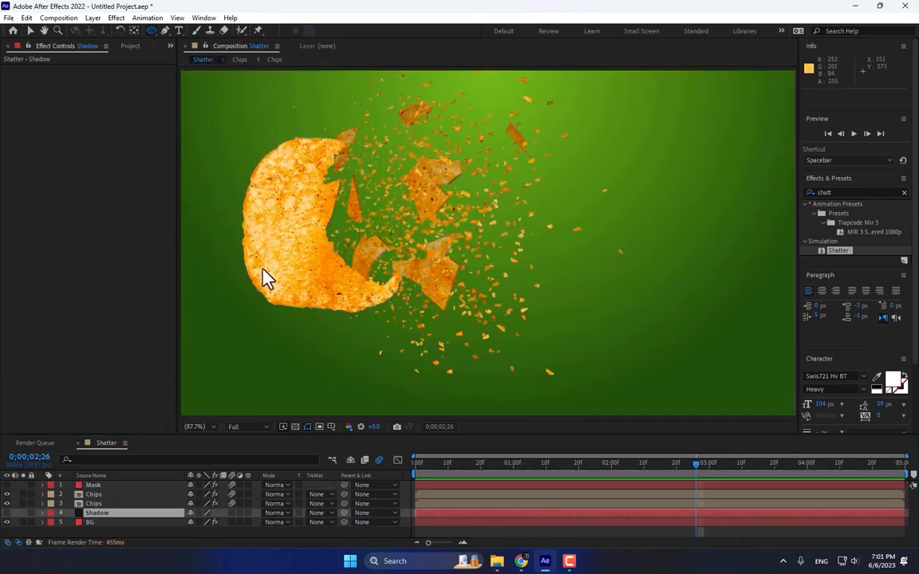
left_click_drag(266, 349, 640, 398)
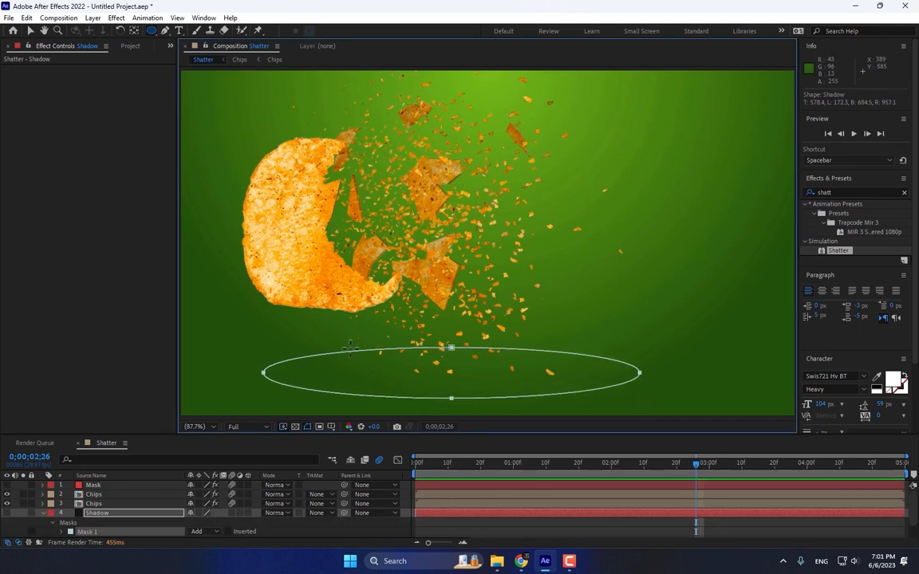
left_click(7, 513)
Feather the Shadow layer's elliptical mask by 35 pixels and lower the layer's opacity to 24%.
key("m")
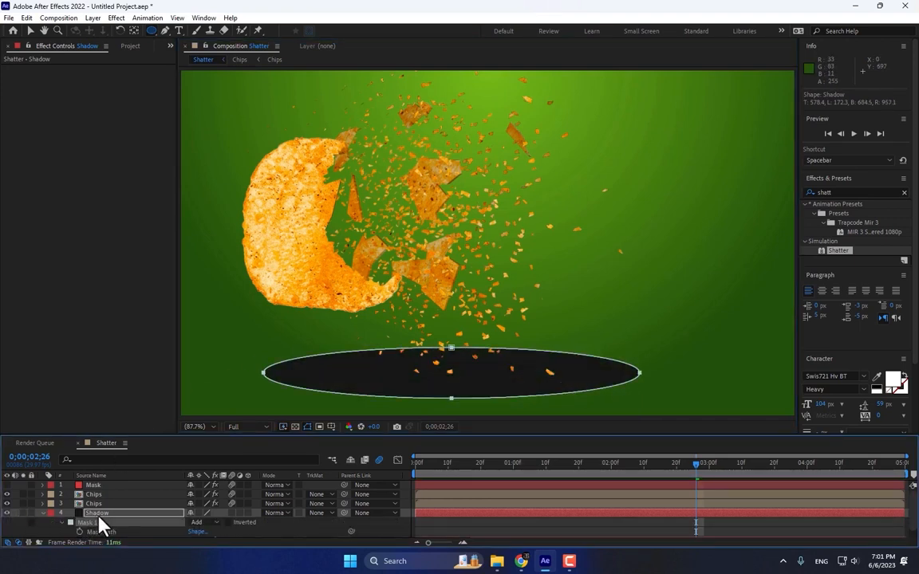
key("m")
key("m")
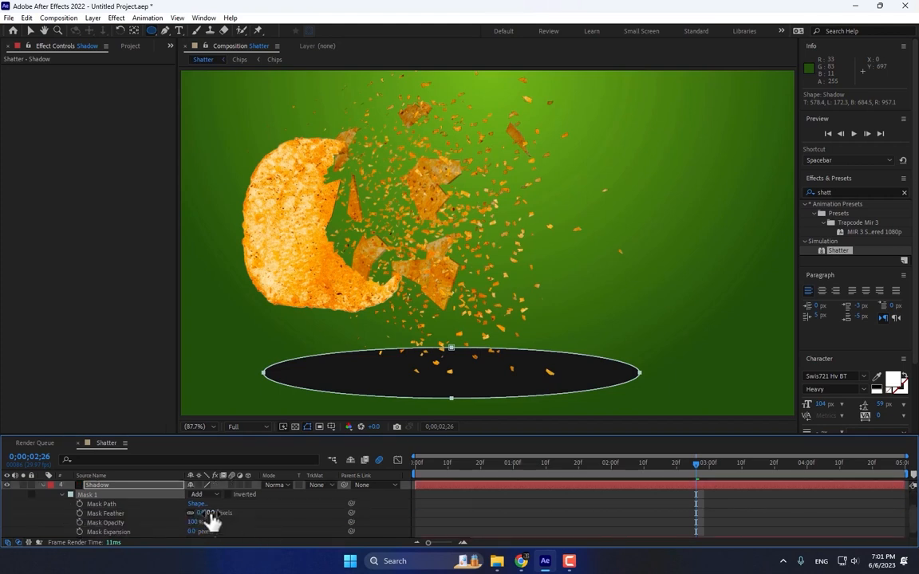
left_click_drag(210, 514, 231, 513)
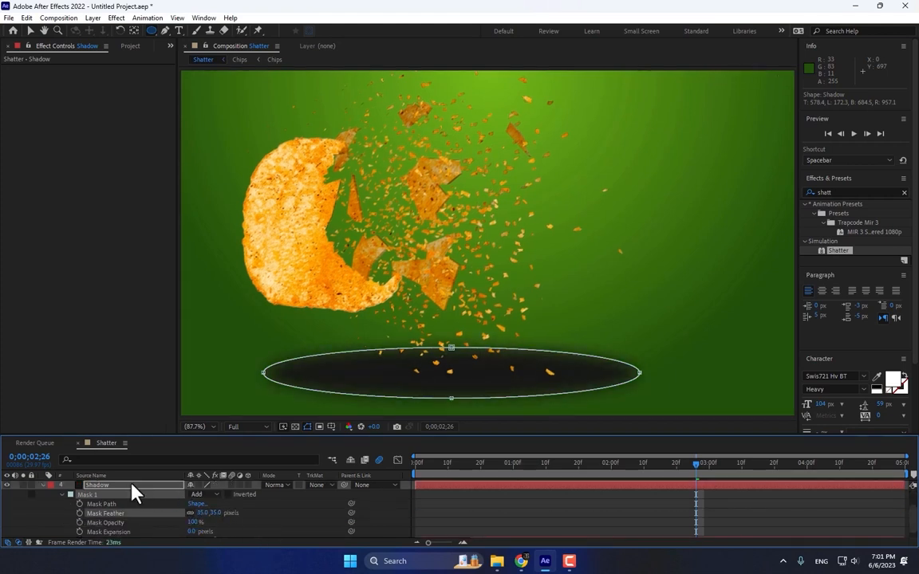
key("t")
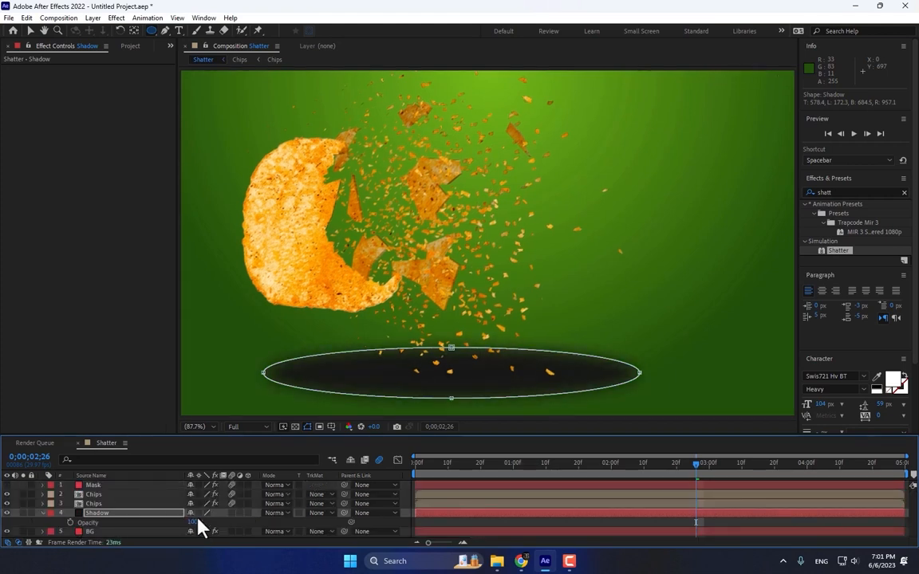
mouse_move(194, 522)
left_mouse_down()
mouse_move(154, 525)
mouse_move(183, 524)
left_mouse_up()
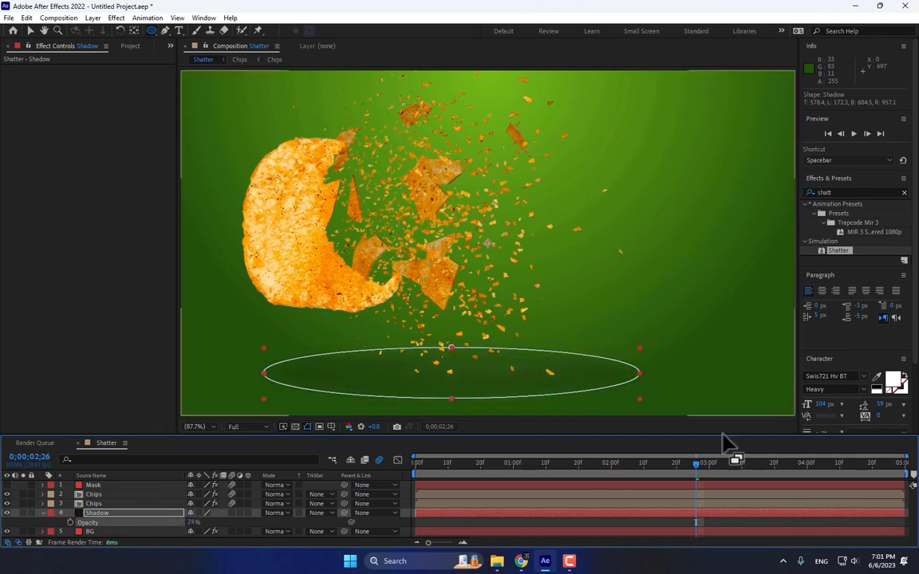
Find the Linear Wipe transition effect and apply it to the Shadow layer.
left_click(834, 192)
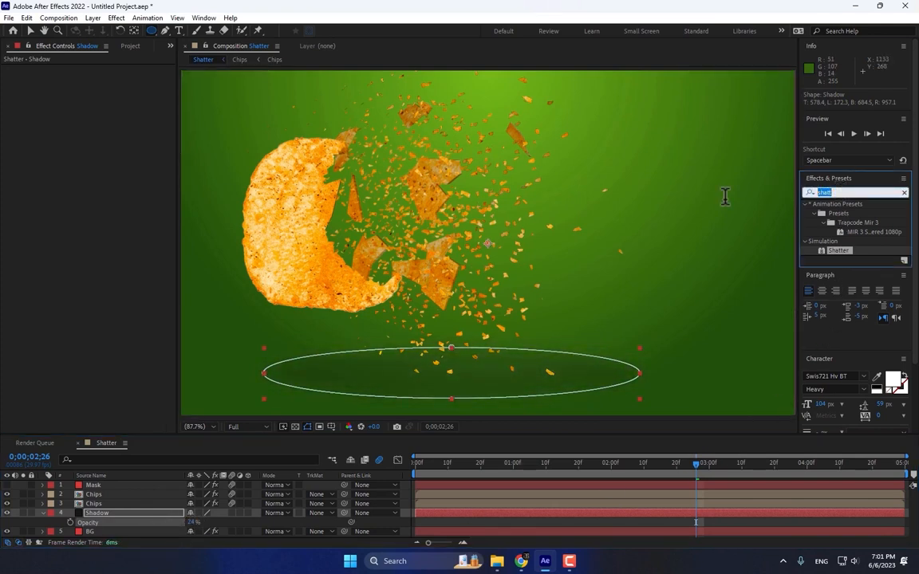
type("linear")
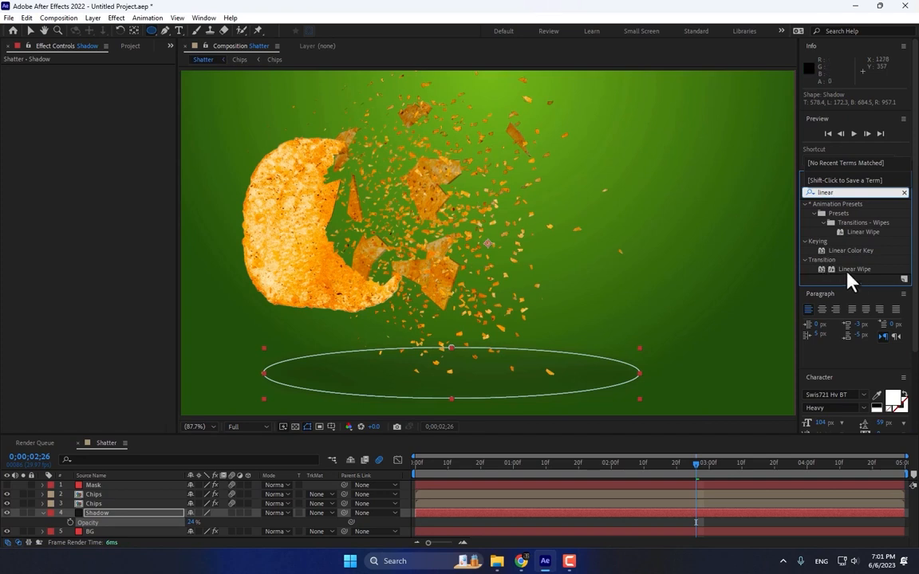
left_click_drag(859, 267, 162, 515)
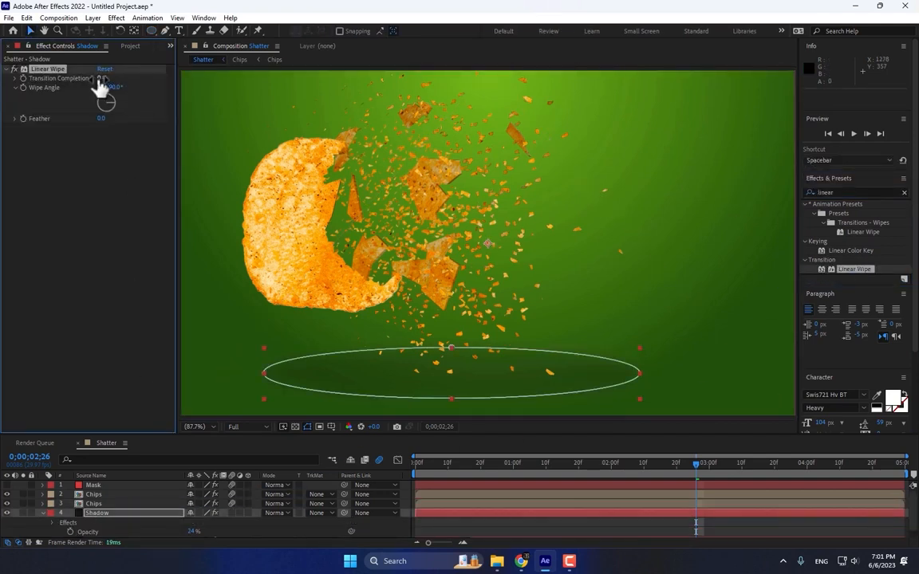
Set the Shadow layer's Linear Wipe to 52% transition completion, a -90° wipe angle and a feather of 474.
left_click_drag(99, 81, 55, 74)
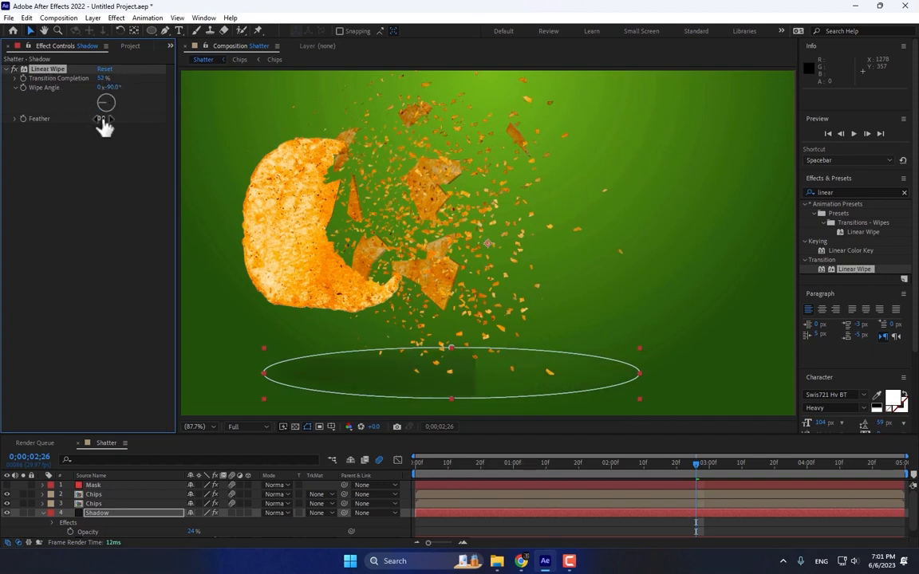
left_click_drag(100, 118, 155, 125)
left_click(585, 533)
End the work area at 0;00;02;29 and play it from the first frame to review the shadowed break.
left_click(416, 461)
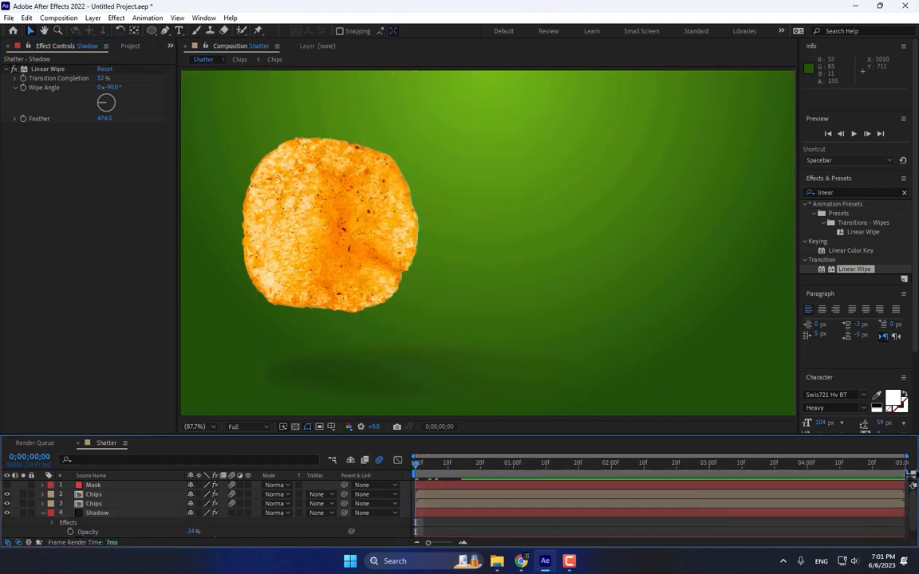
left_click_drag(910, 475, 731, 476)
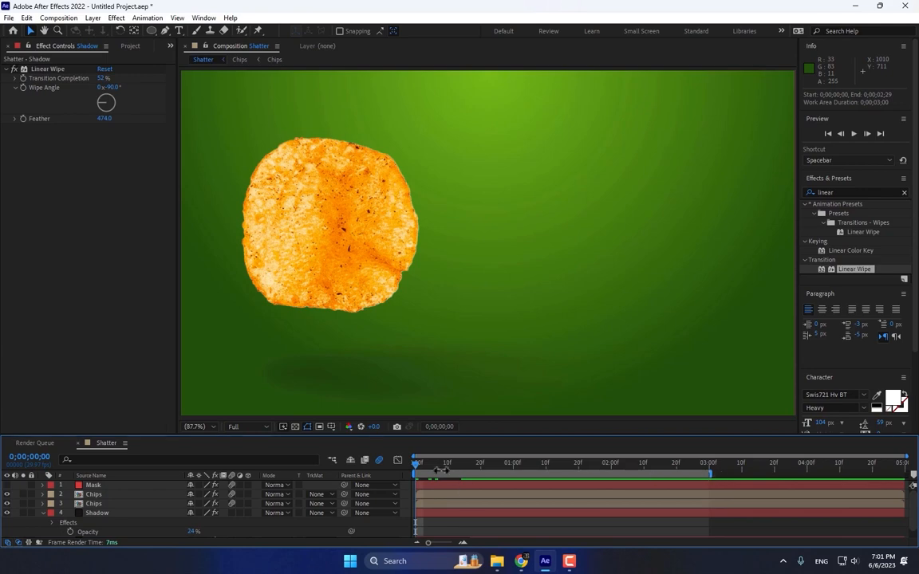
left_click(852, 135)
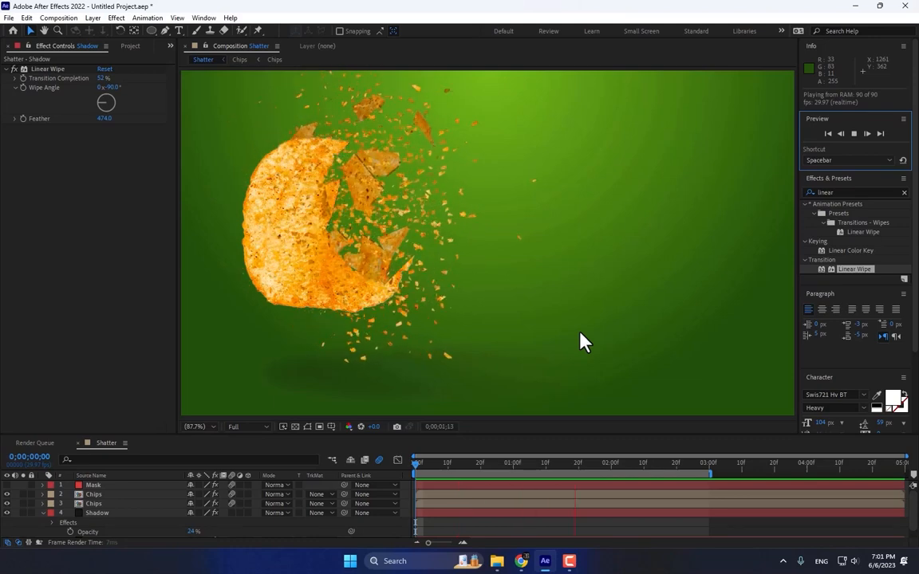
key("space")
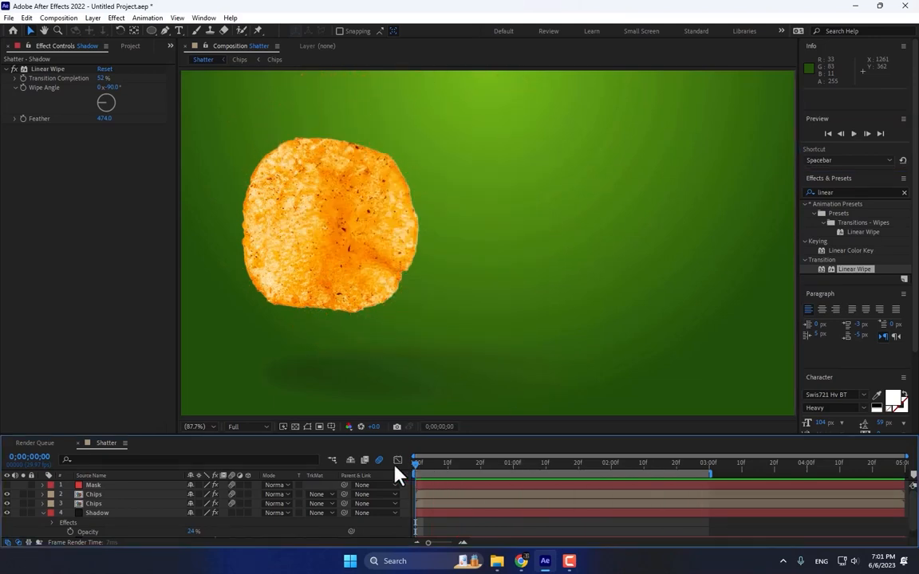
At 0;00;03;00, pre-compose the Mask layer and both Chips layers into a new composition named 1.
left_click_drag(423, 467, 708, 467)
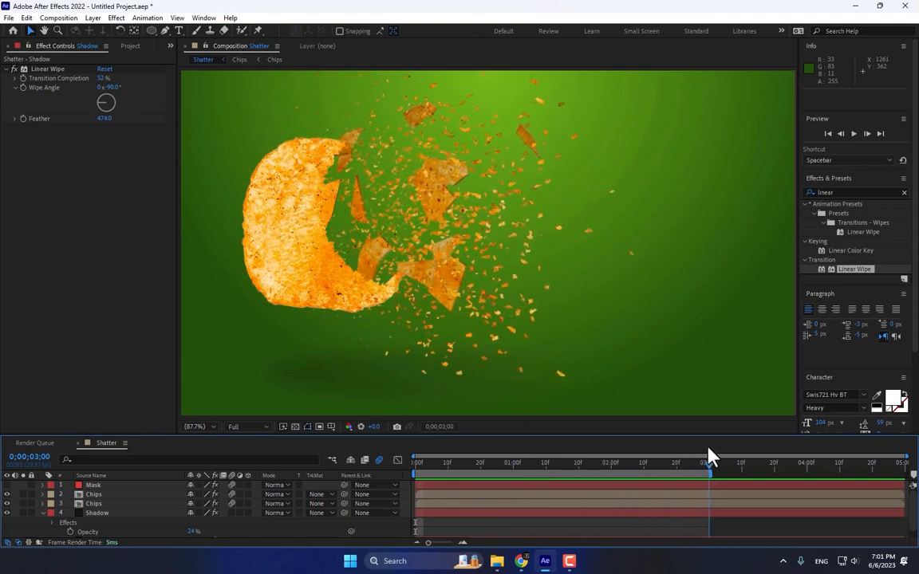
left_click(101, 486)
left_click(100, 504, "shift")
right_click(99, 507)
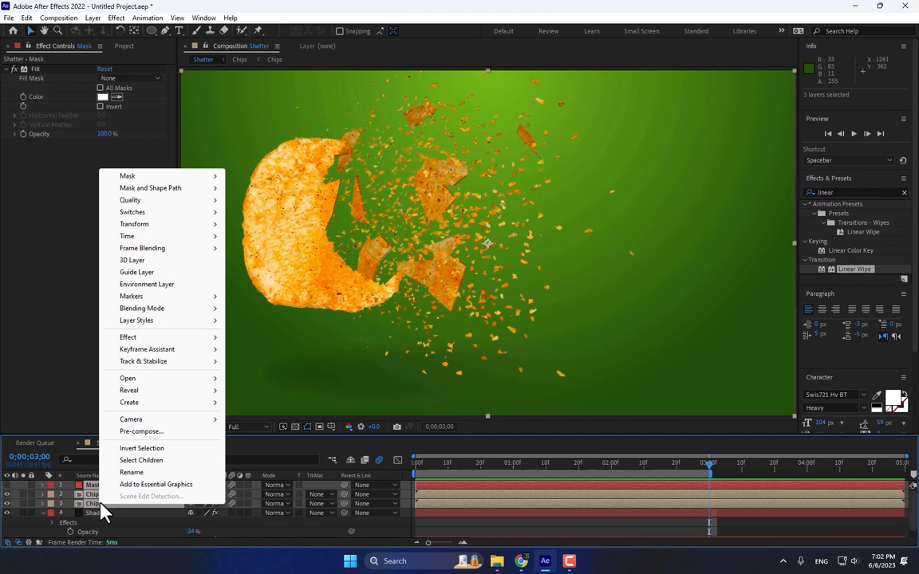
left_click(148, 434)
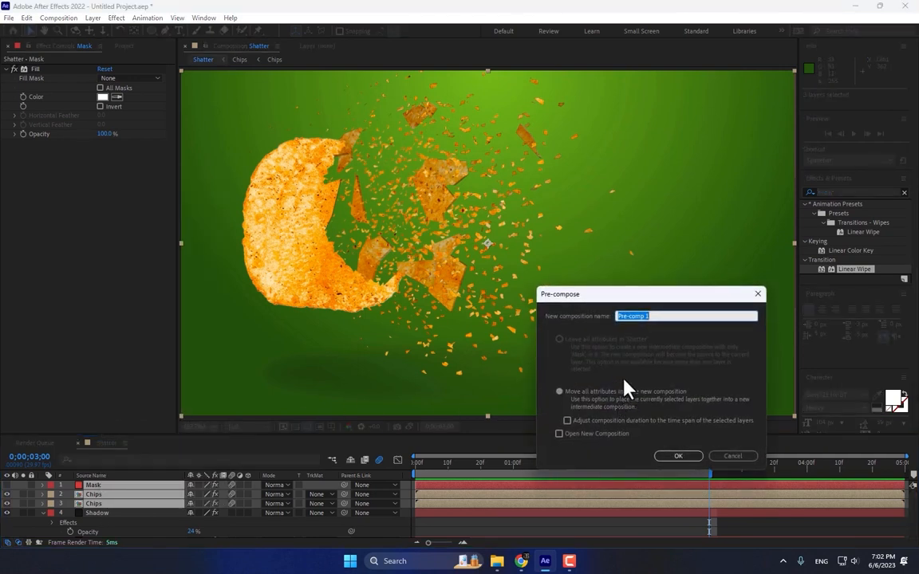
type("1")
key("Return")
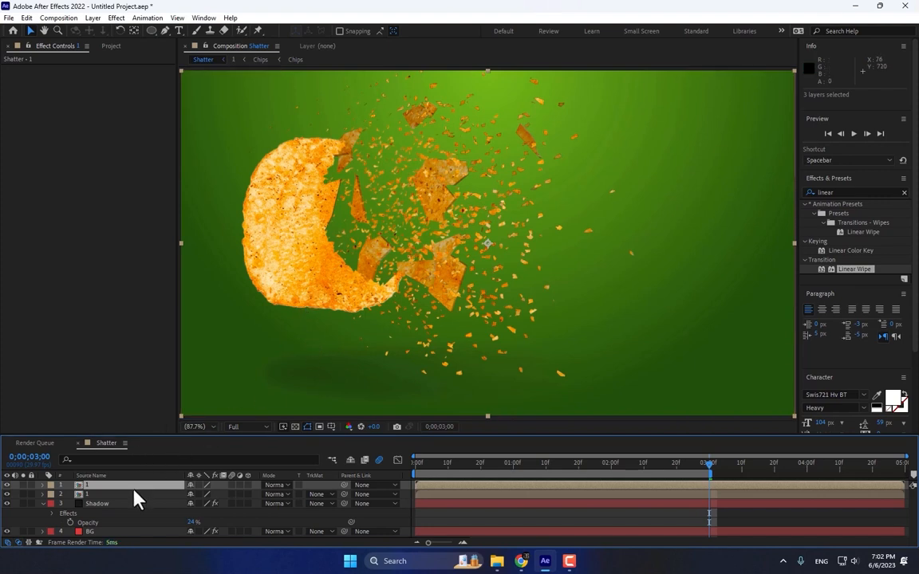
key("ctrl+d")
key("s")
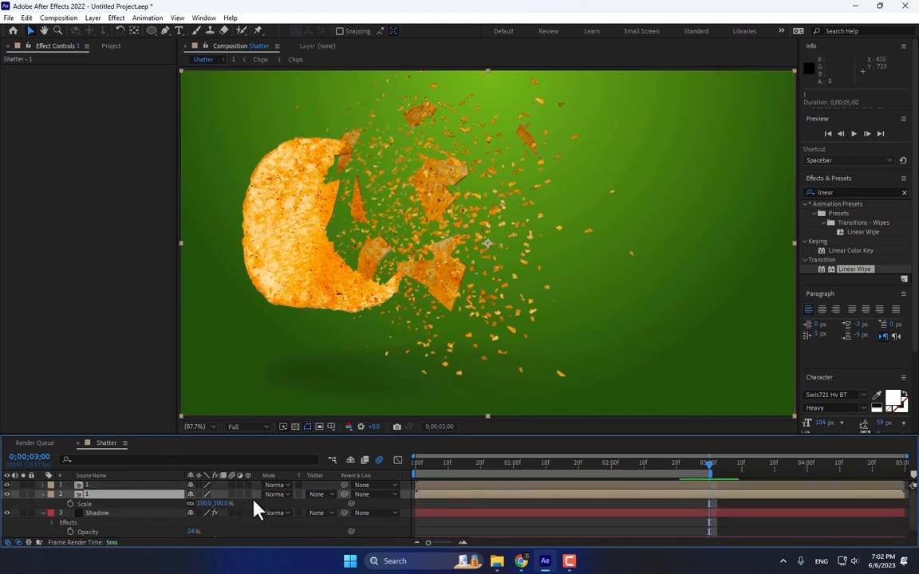
key("Delete")
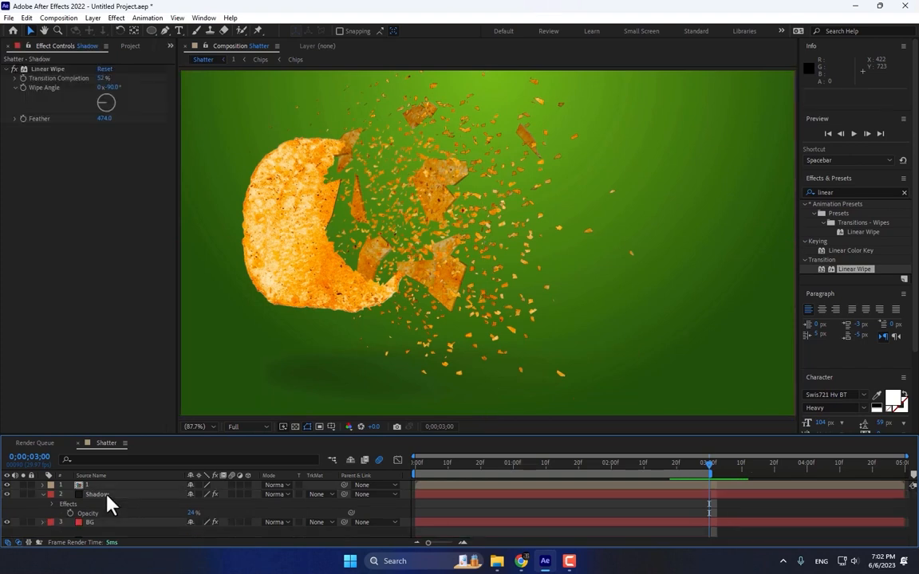
Duplicate composition 1 in the project as composition 2 and add the copy to the Shatter composition beneath layer 1.
left_click(130, 47)
left_click(21, 145)
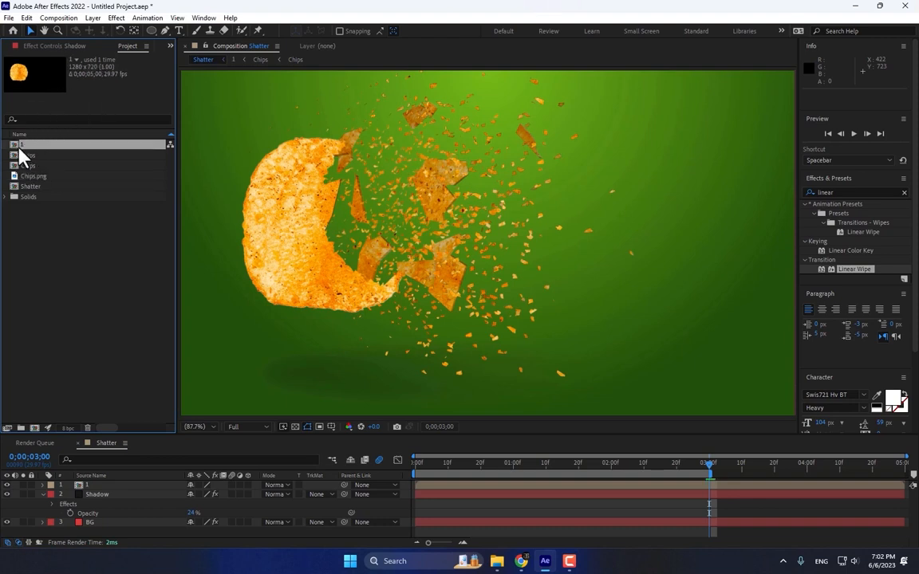
key("ctrl+d")
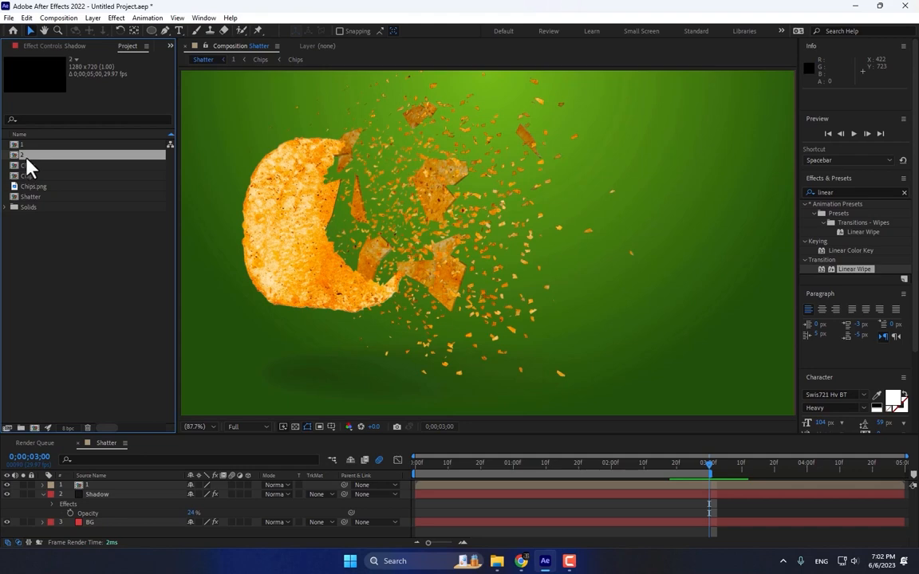
left_click_drag(26, 164, 130, 495)
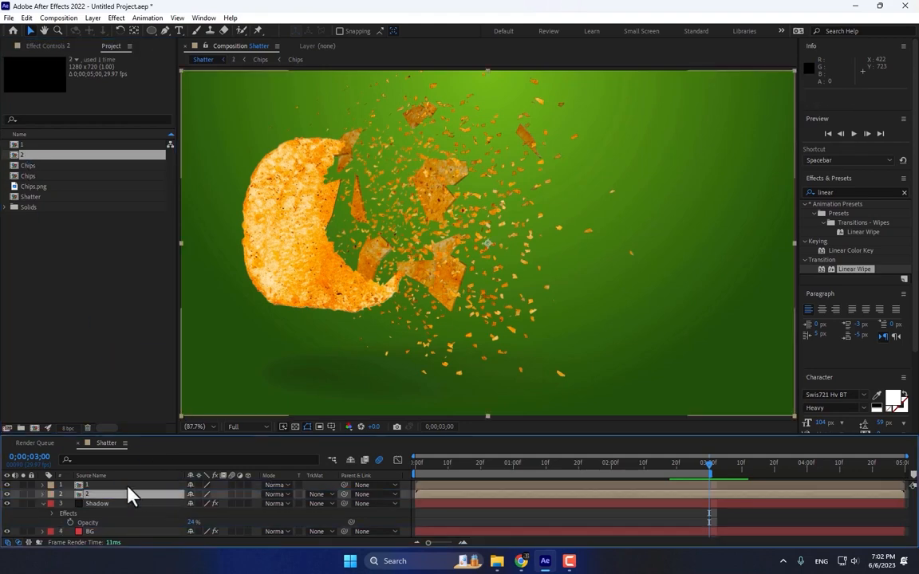
Scale layer 2 to 53%, move its chip to the lower-right area of the frame and rotate it slightly.
key("s")
left_click_drag(212, 503, 199, 516)
left_click_drag(538, 242, 713, 296)
key("w")
key("v")
Inside composition 2, move the Mask layer's whole circular mask path down and left over the chip's lower half.
double_click(99, 495)
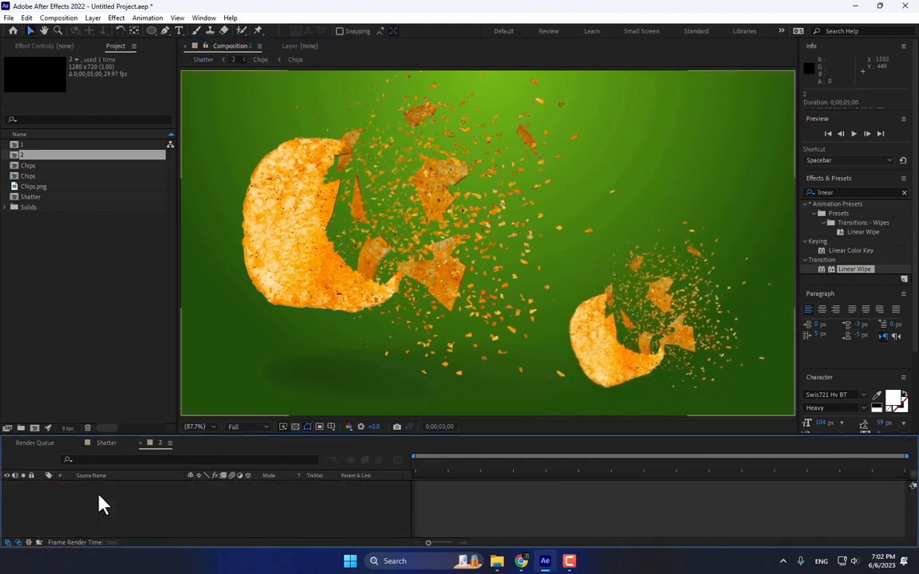
left_click(100, 485)
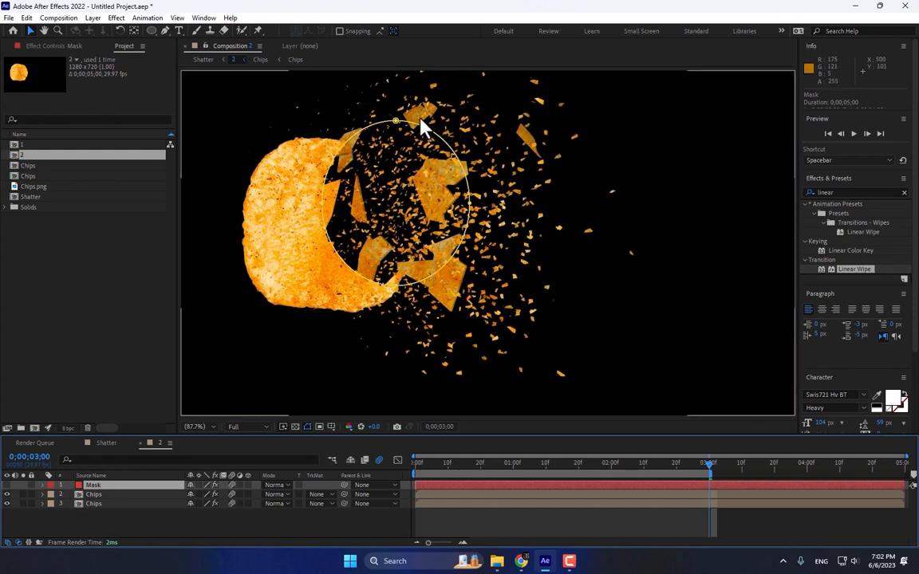
left_click_drag(396, 121, 341, 140)
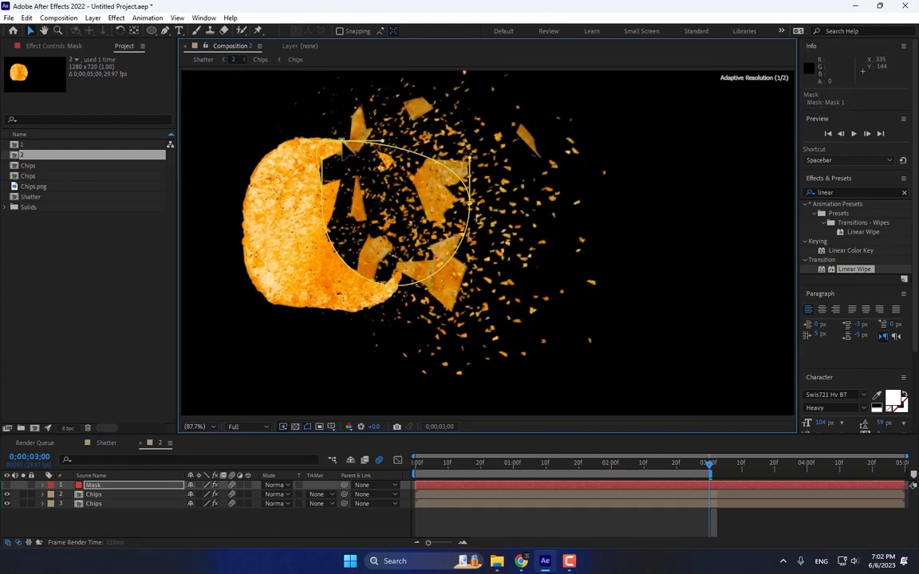
key("ctrl+z")
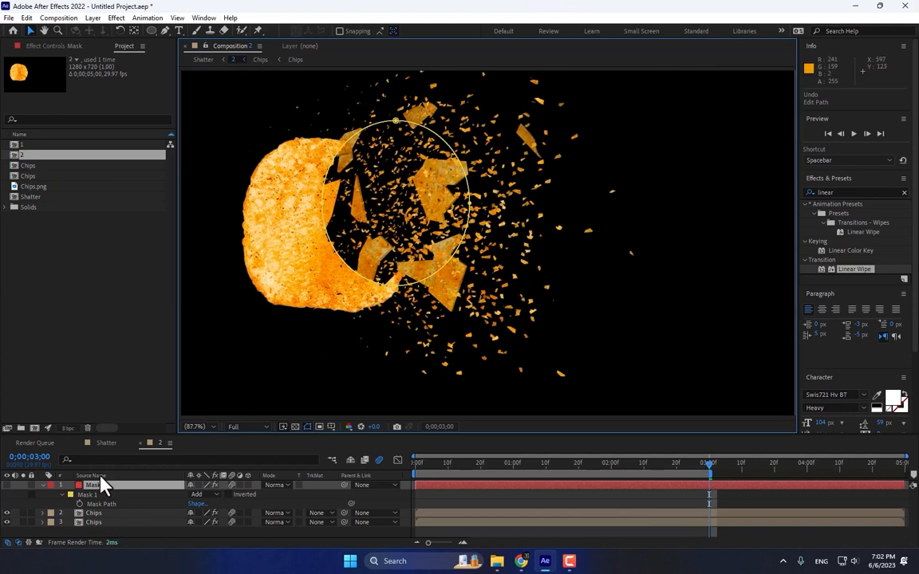
left_click(112, 505)
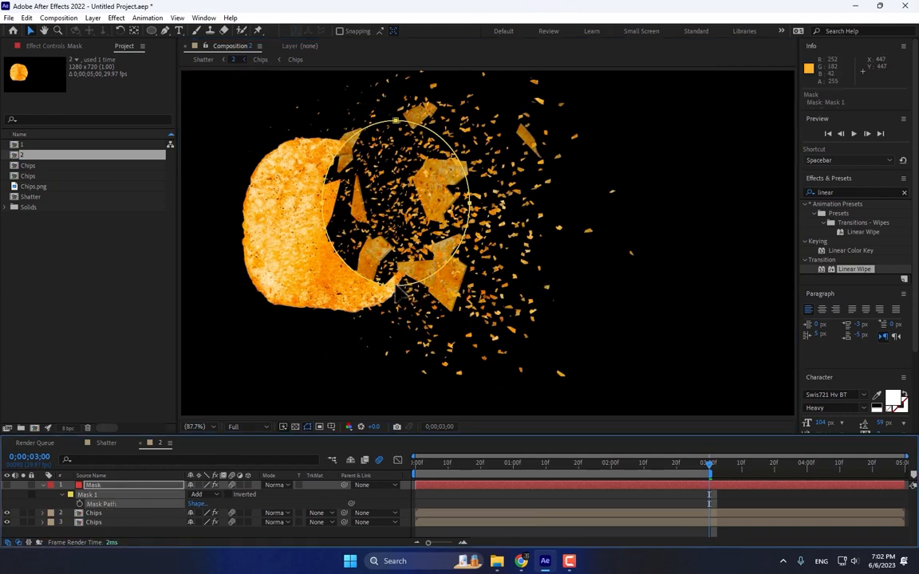
left_click_drag(365, 257, 317, 381)
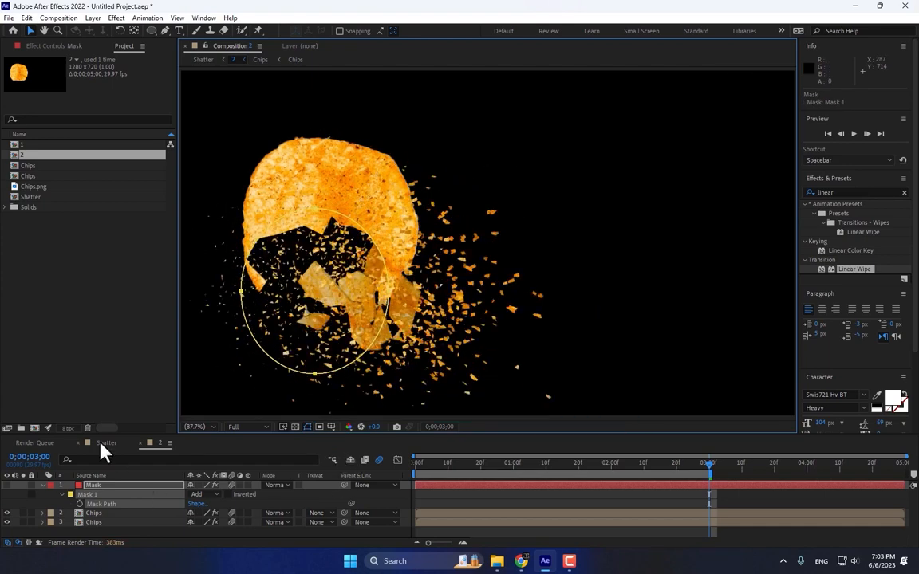
Return to the Shatter composition and play it from the first frame to review both breaking chips.
left_click(104, 443)
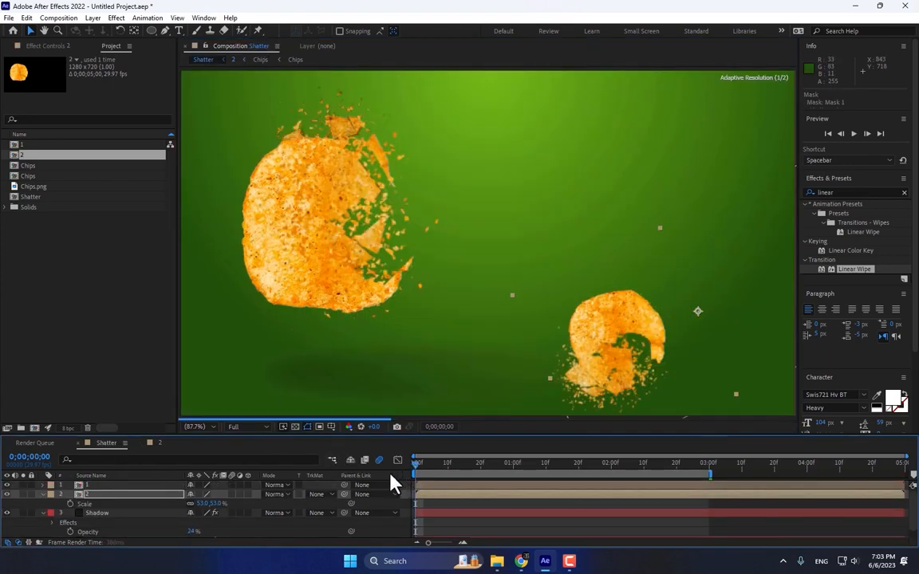
left_click(854, 135)
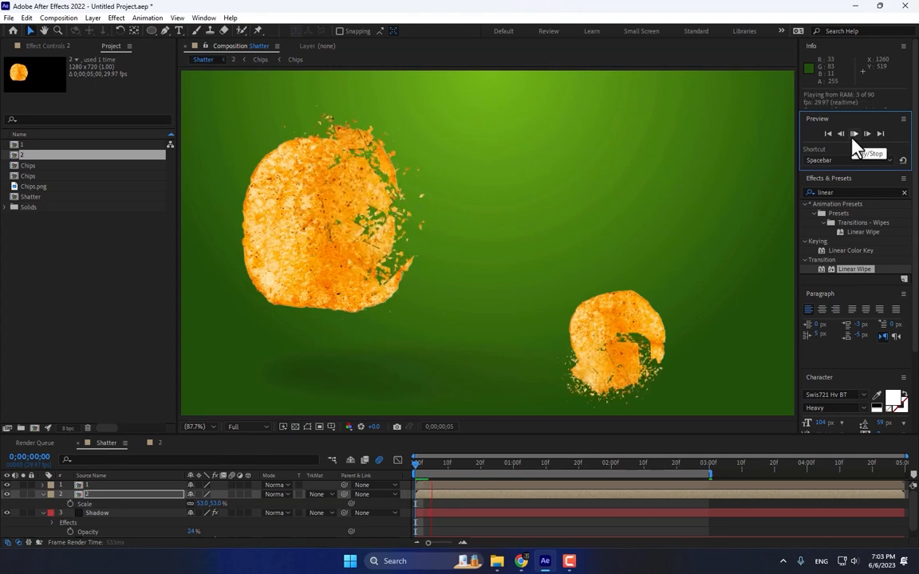